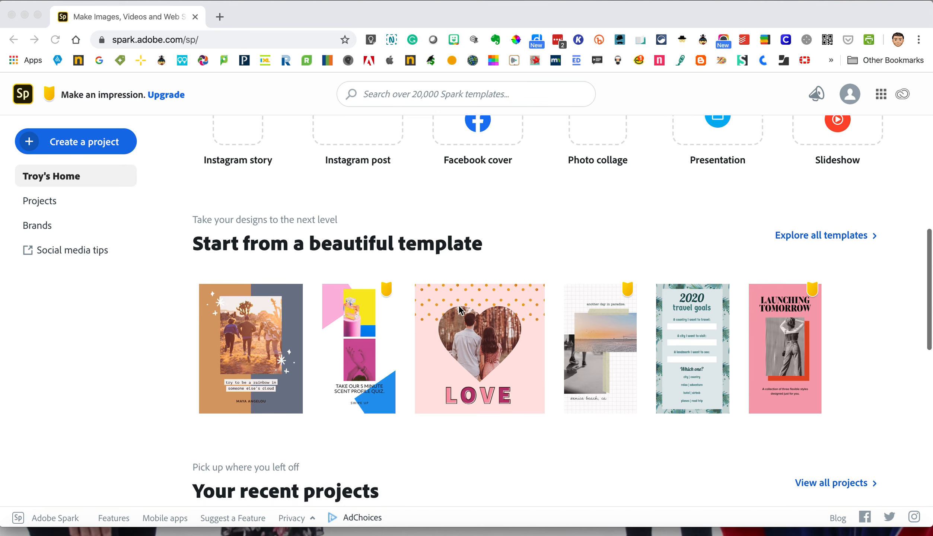
Open the full list of project types for a new project and narrow it to graphics
scroll(540, 352, down, 2)
scroll(540, 351, down, 5)
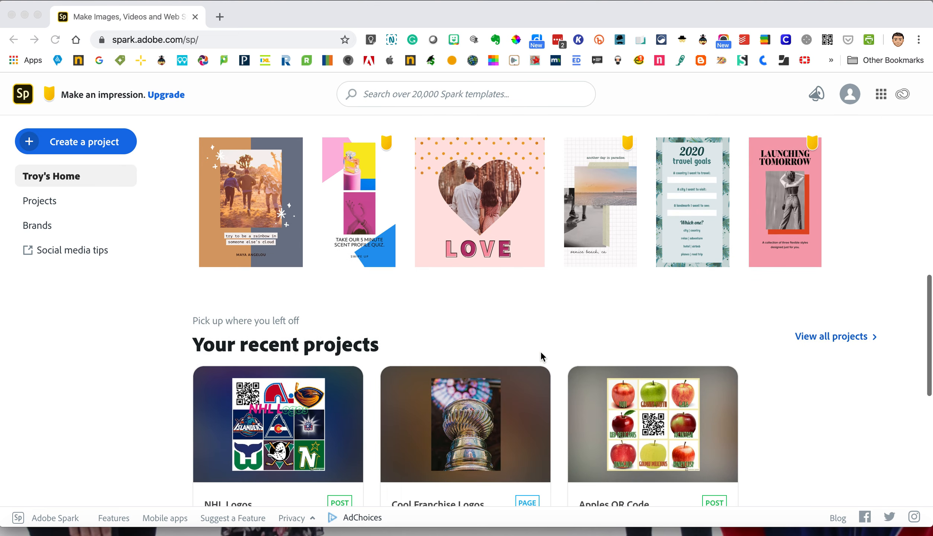
scroll(541, 352, up, 12)
scroll(540, 357, up, 5)
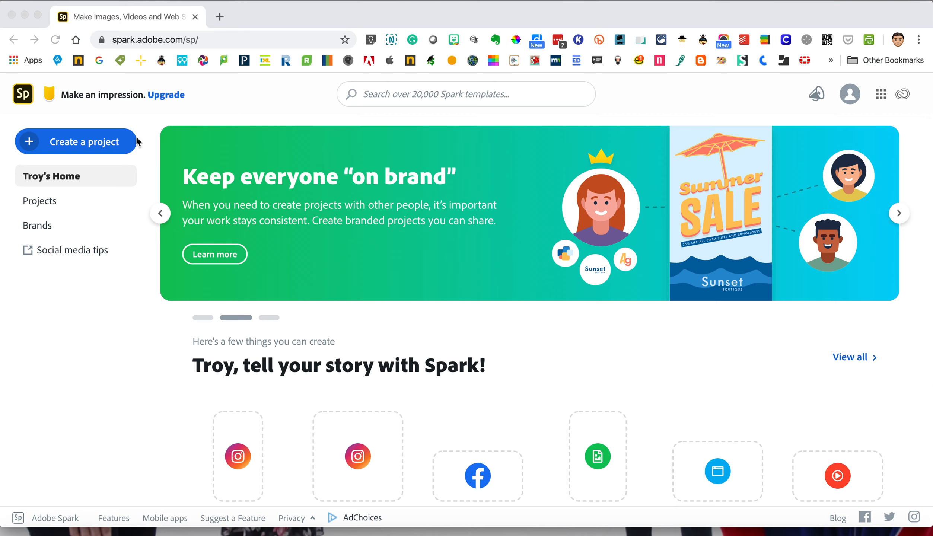
click(71, 145)
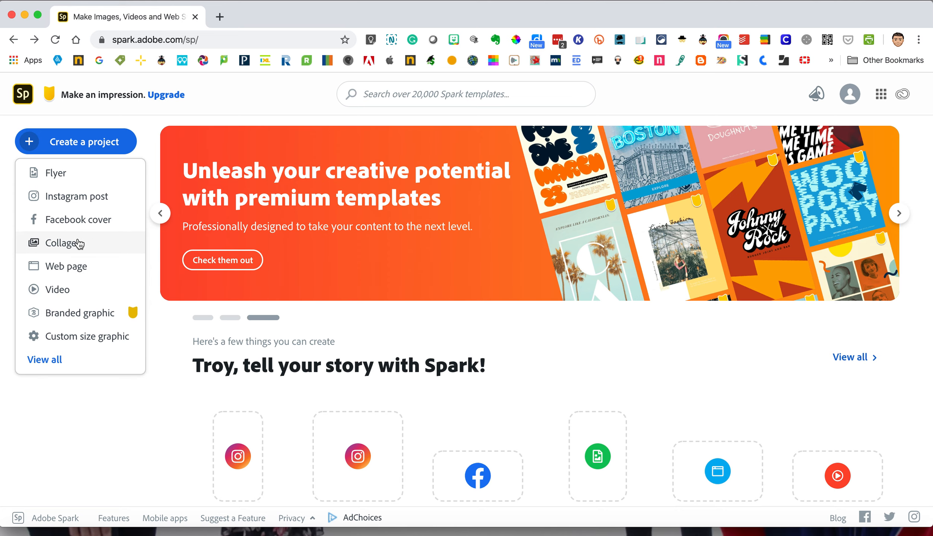
click(60, 360)
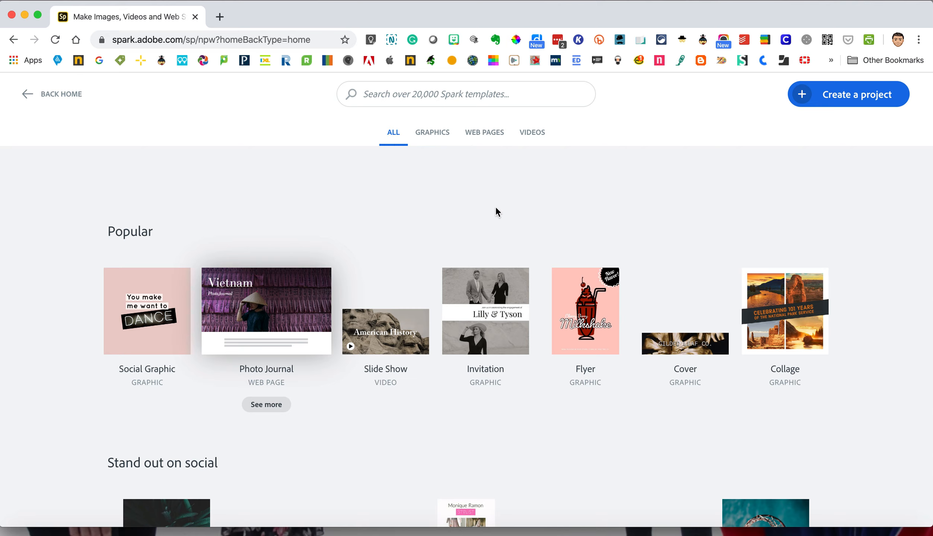
click(442, 134)
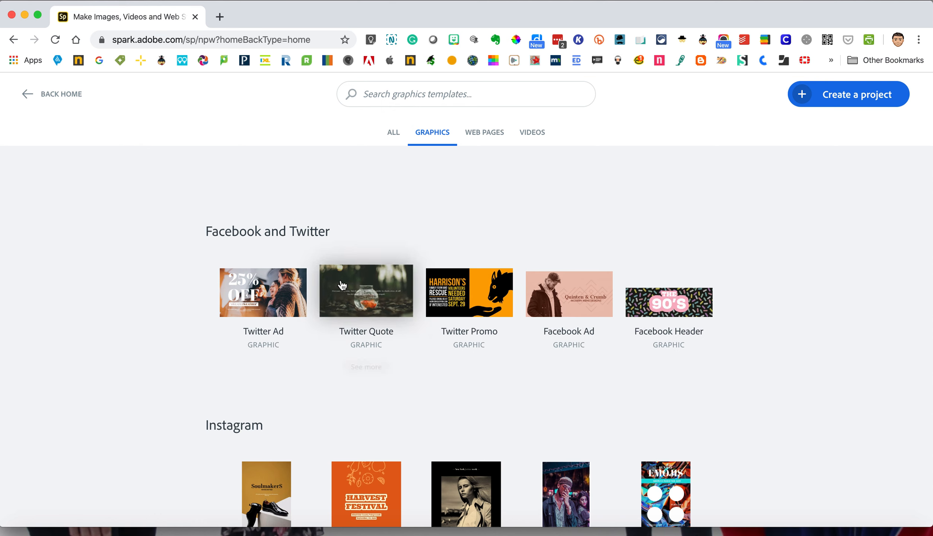
Examine the graphic template categories for Facebook and Twitter, Instagram, print and ads
scroll(343, 286, down, 3)
scroll(341, 285, up, 2)
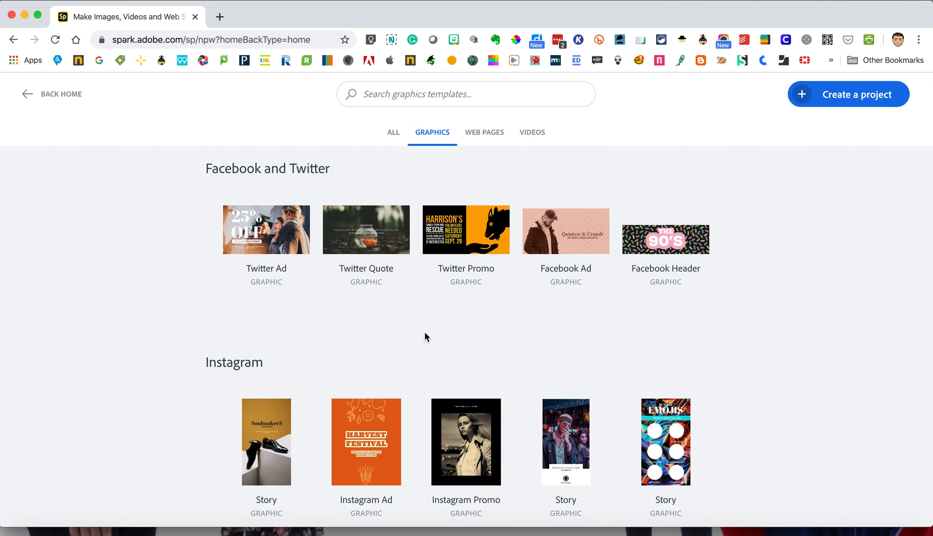
scroll(424, 333, down, 7)
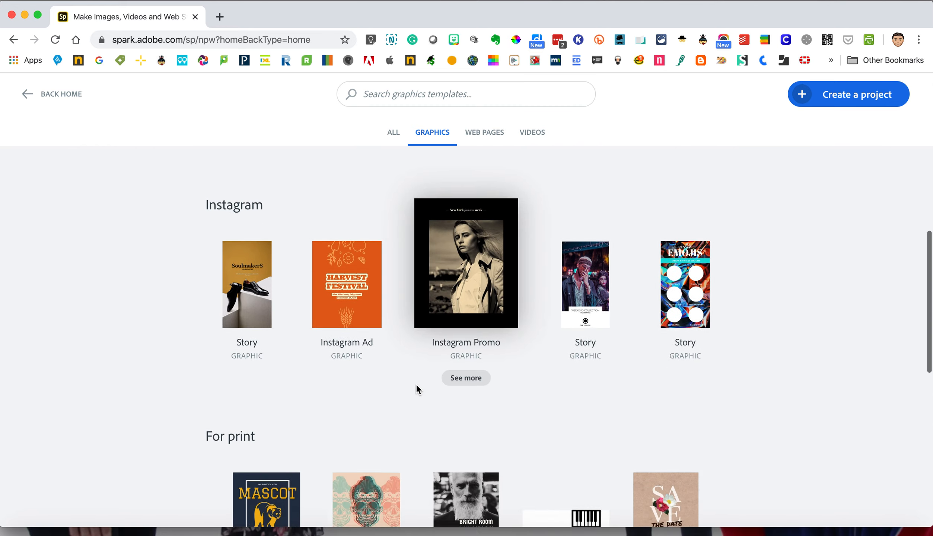
scroll(414, 440, down, 2)
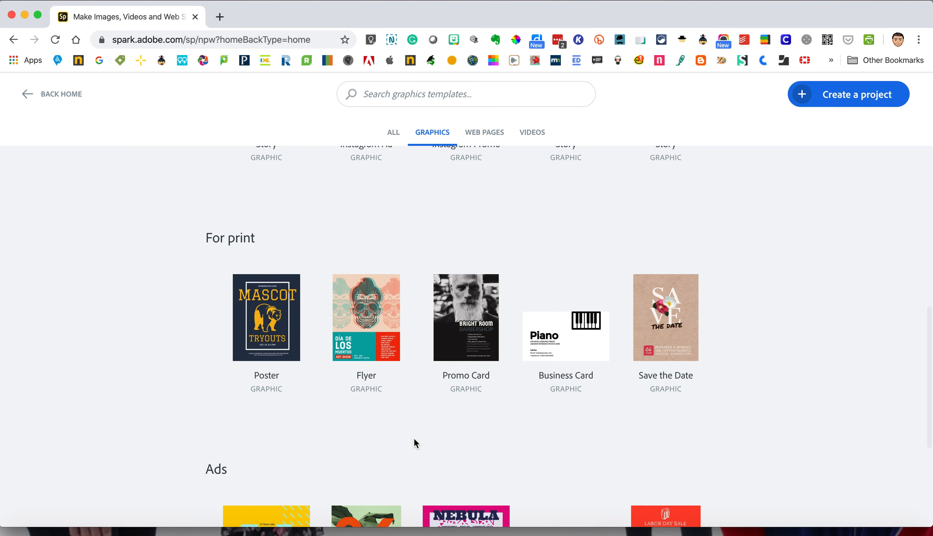
scroll(408, 433, down, 5)
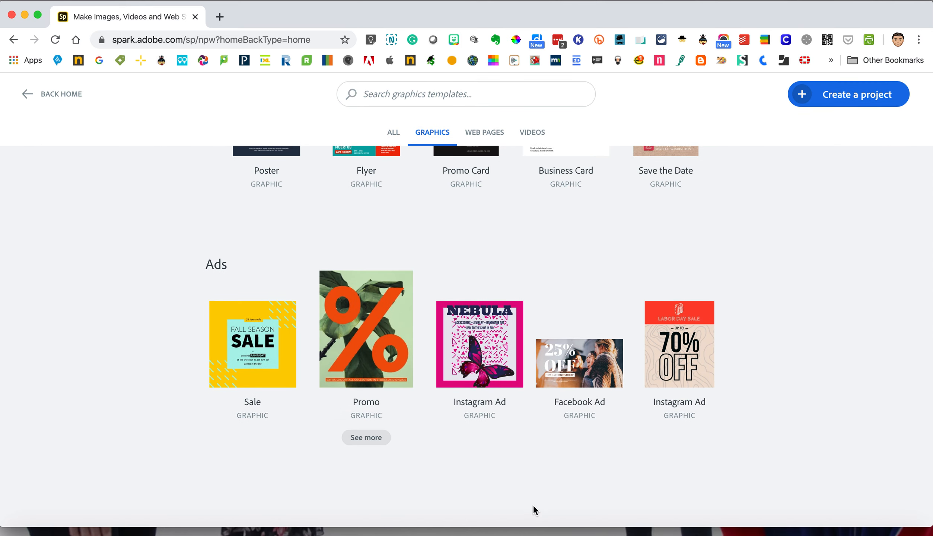
scroll(534, 505, up, 15)
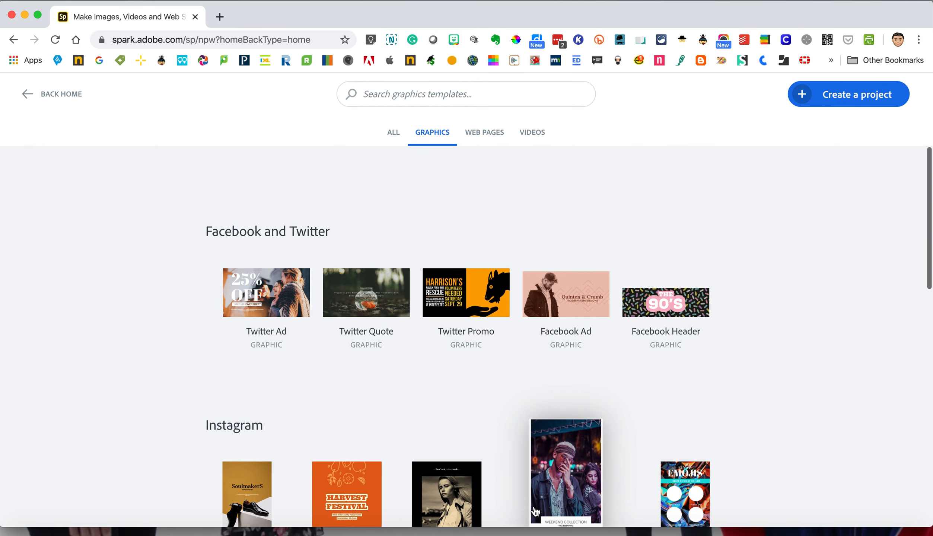
scroll(518, 469, down, 2)
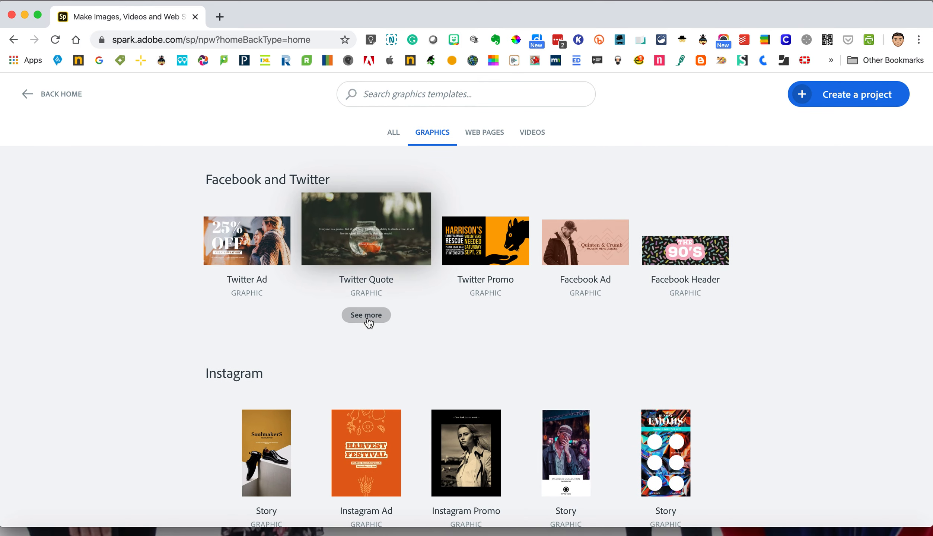
Create a post from the "SI SE PUEDE" template in the expanded Twitter Quote collection
click(366, 315)
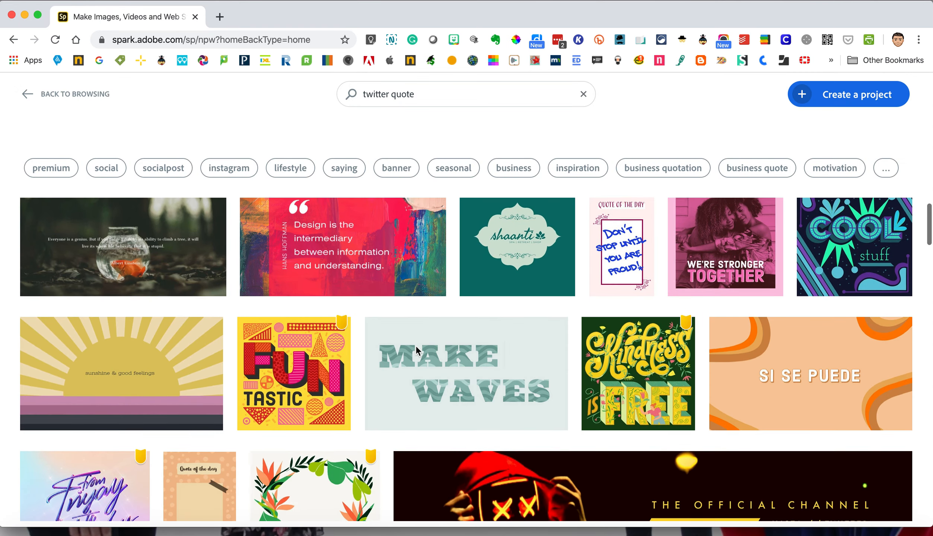
scroll(416, 350, down, 3)
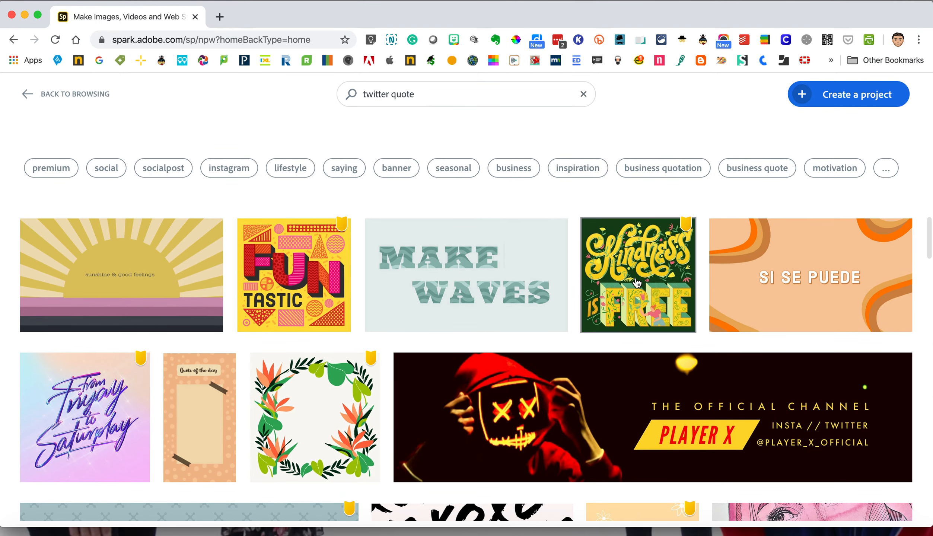
click(776, 278)
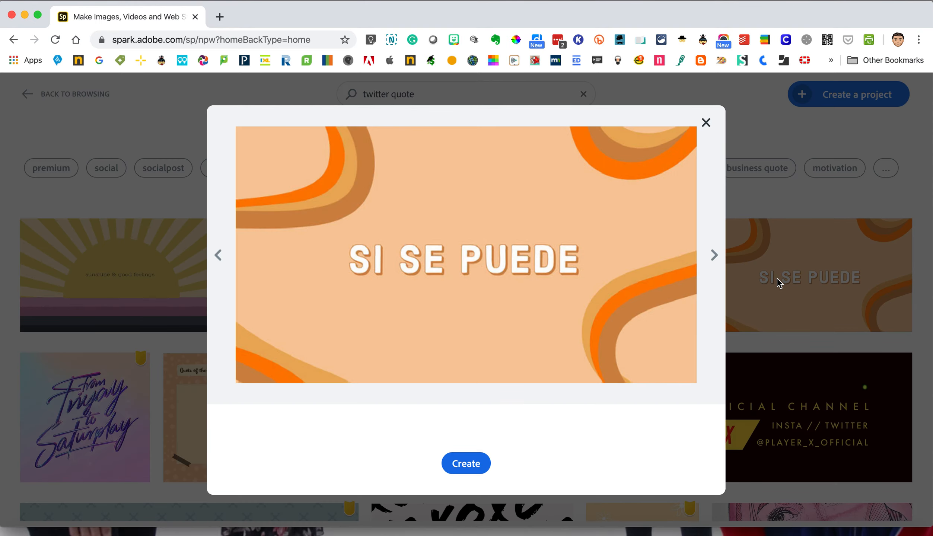
click(471, 460)
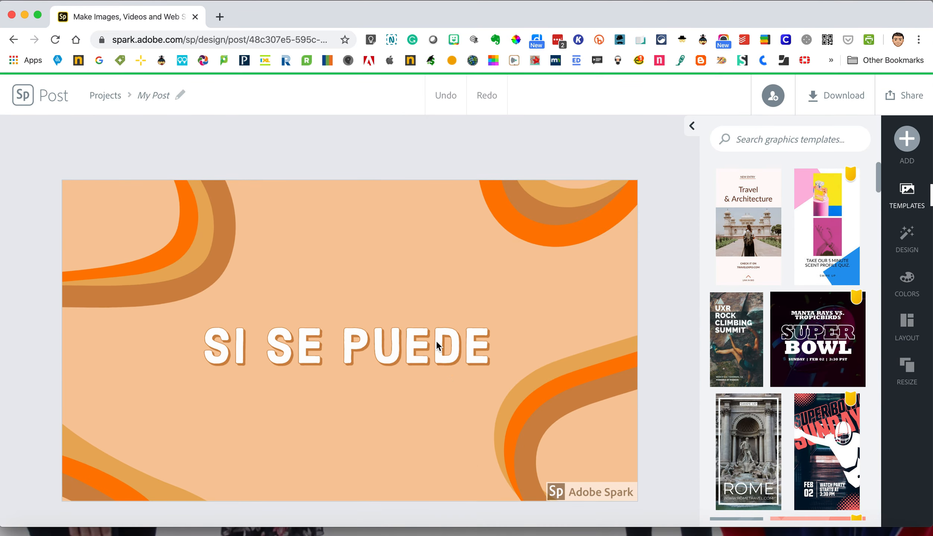
Delete the "SI SE PUEDE" text and the three curved bands in the design's lower-right corner
click(437, 341)
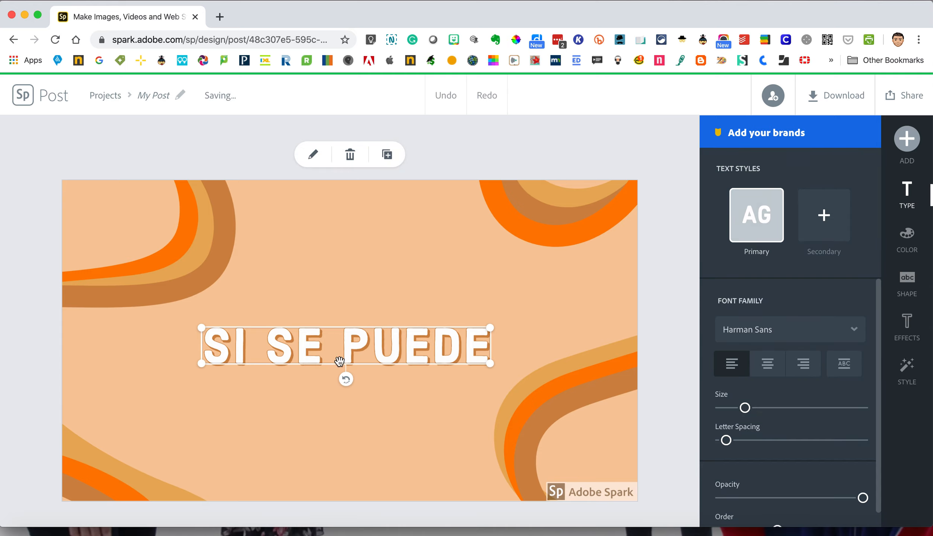
key(Delete)
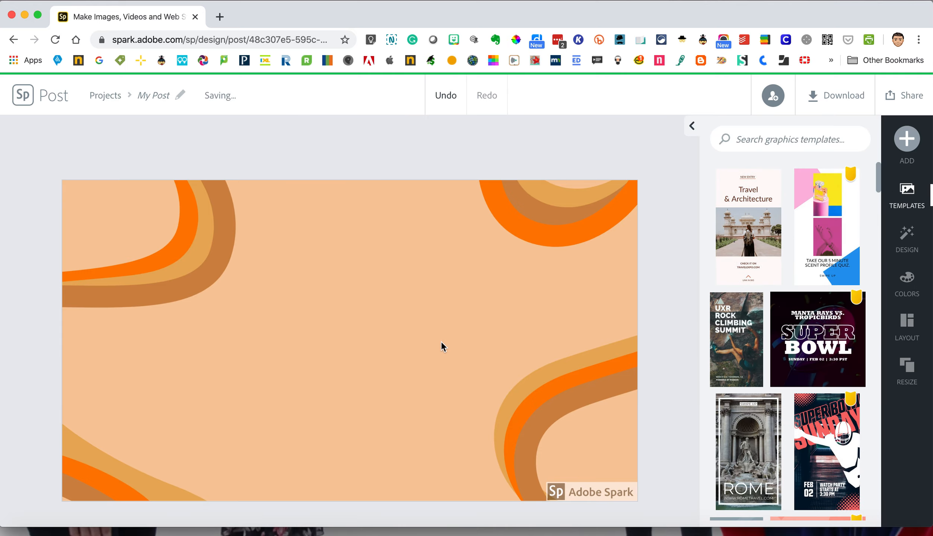
click(551, 392)
key(Delete)
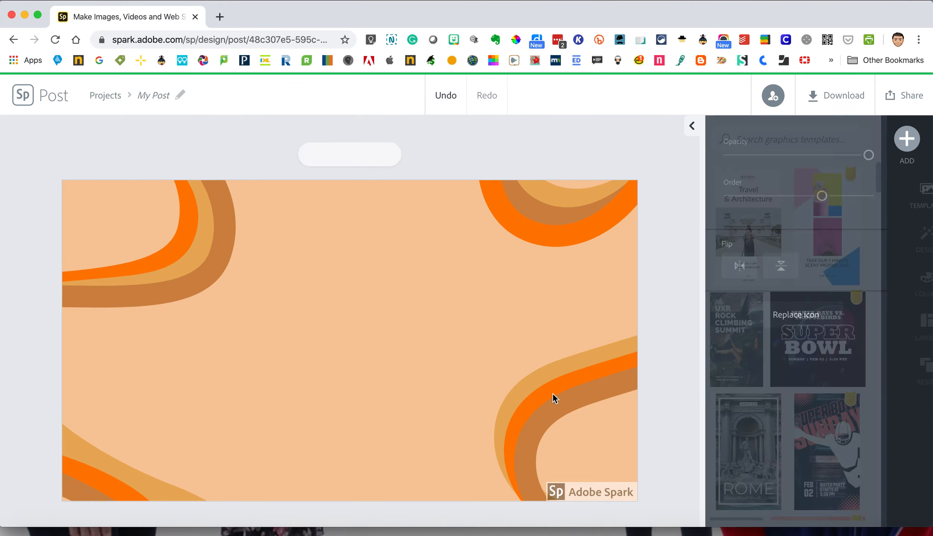
click(552, 392)
key(Delete)
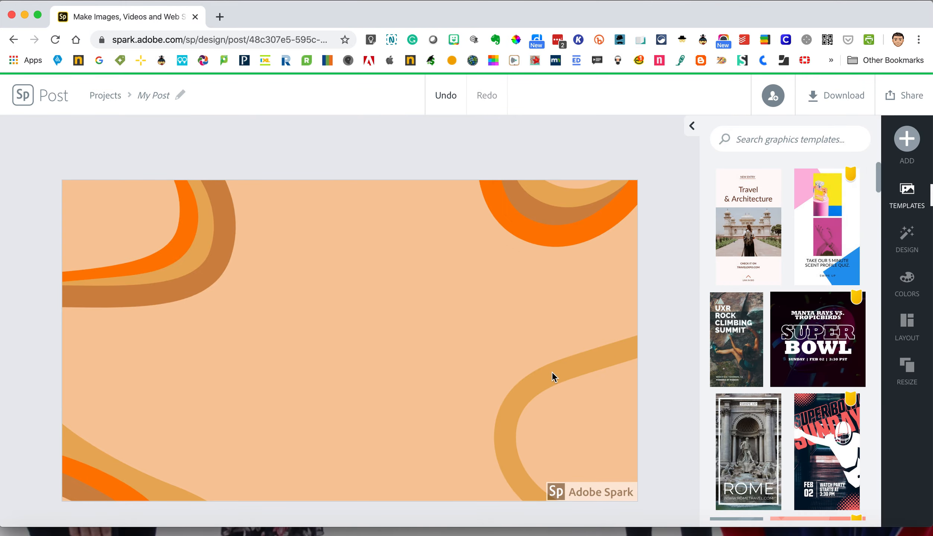
click(552, 372)
key(Delete)
Replace the orange curve icon in the design's upper-right corner with the U-shaped curve icon from the "Curve" search
click(550, 234)
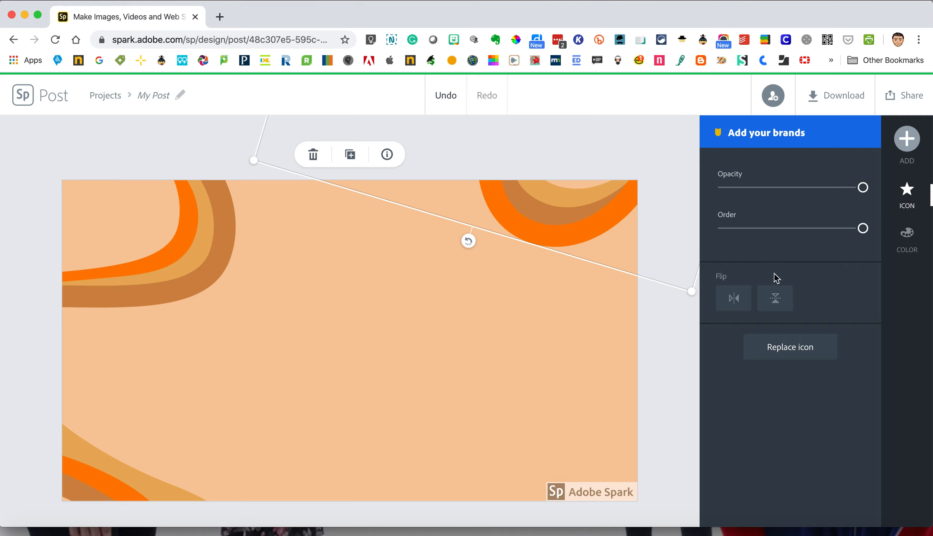
click(771, 356)
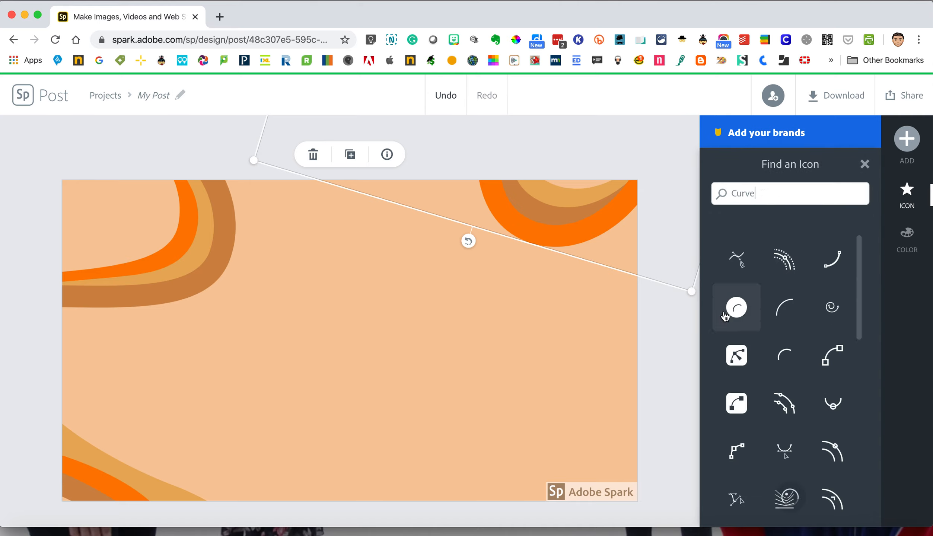
click(834, 405)
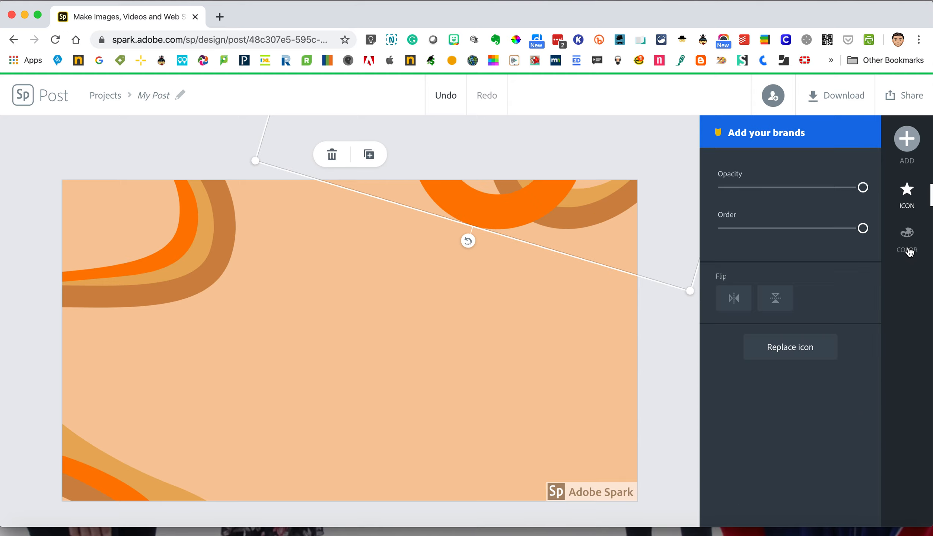
Recolor the replaced orange curve icon at the design's upper edge to dark blue
click(908, 250)
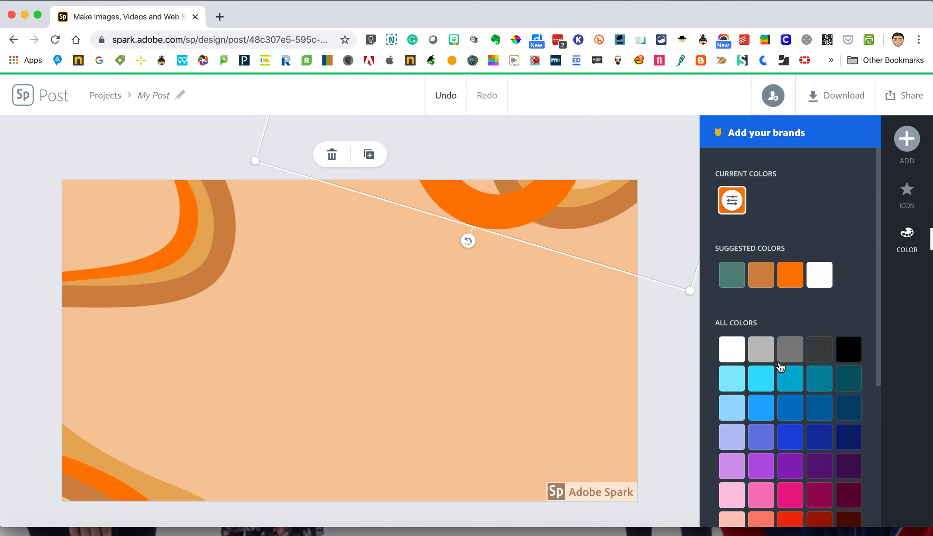
scroll(775, 324, down, 1)
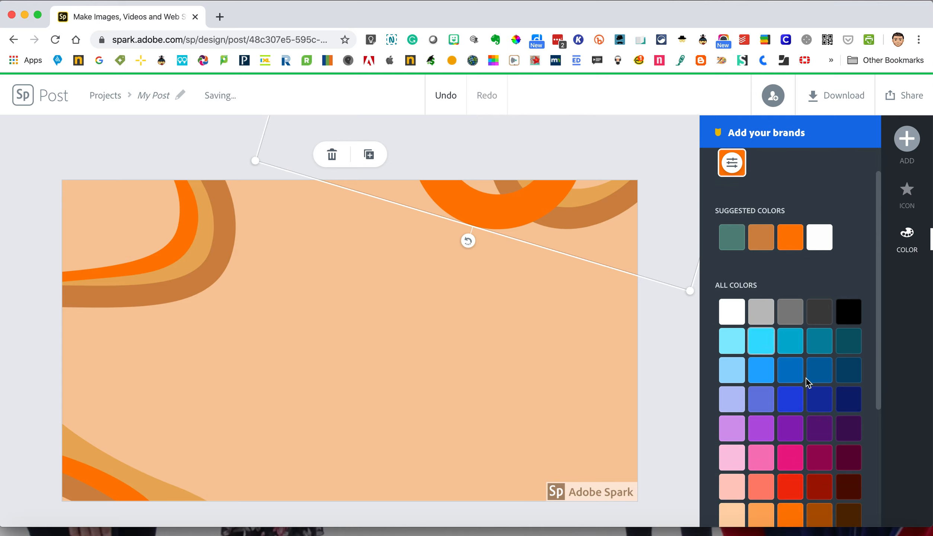
click(814, 398)
scroll(787, 245, up, 1)
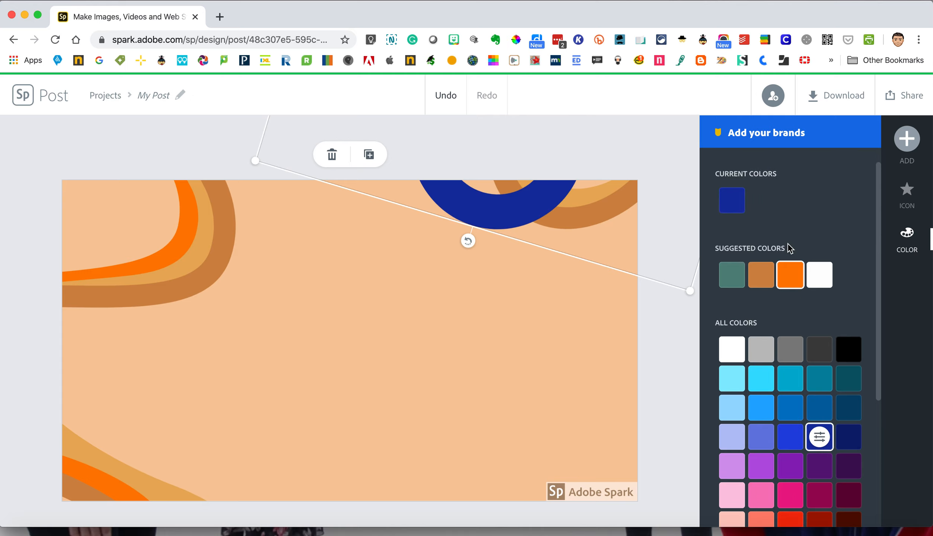
Recolor the light-orange middle band in the design's upper-left corner to dark red and deselect everything
click(175, 246)
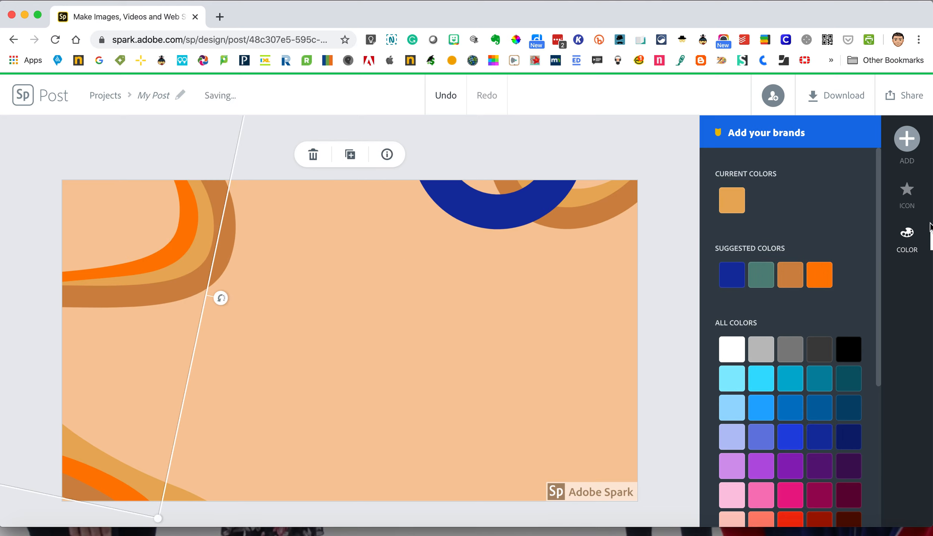
scroll(793, 405, down, 3)
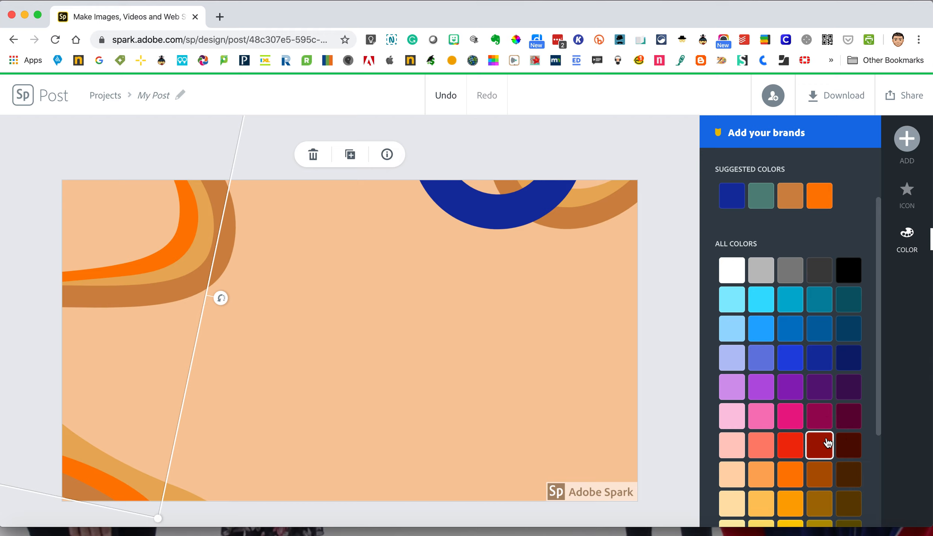
click(827, 443)
click(578, 147)
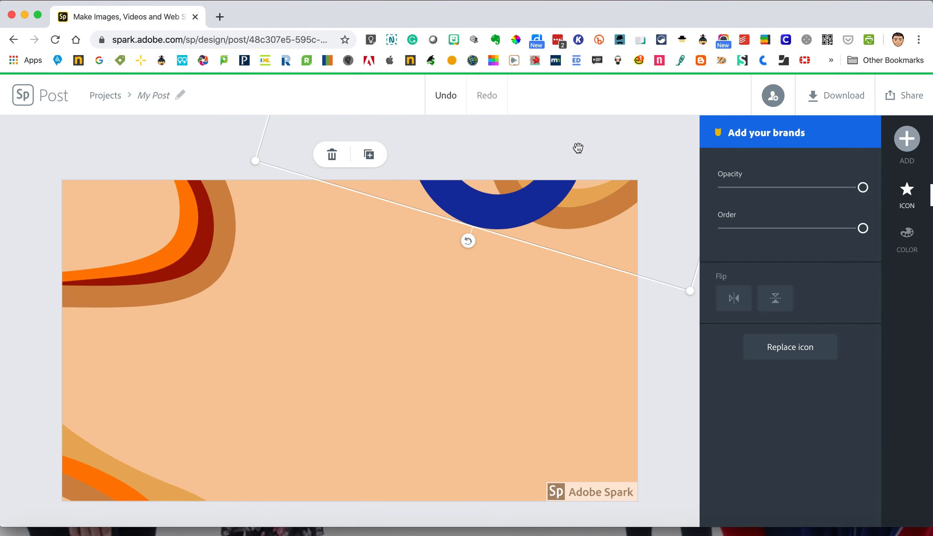
click(674, 349)
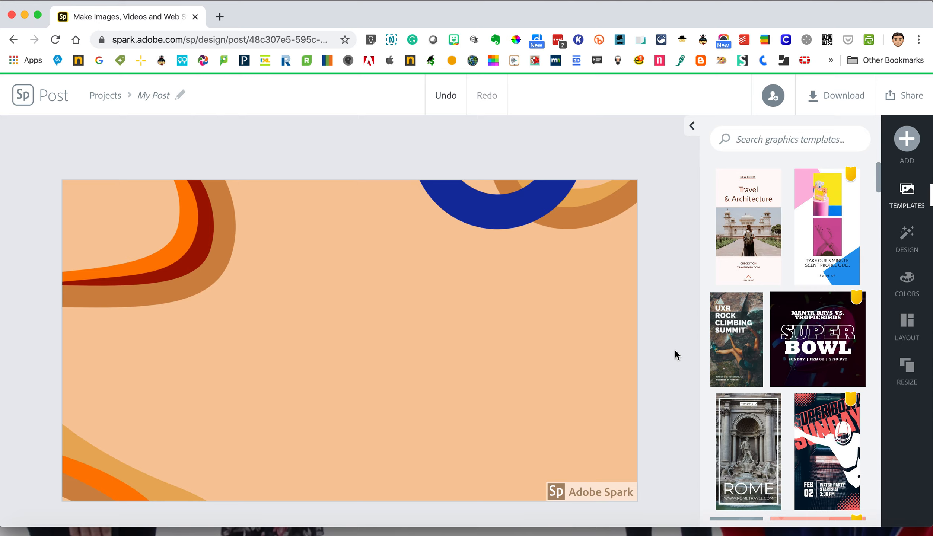
Search the free Unsplash photos for "skateboard" and add the portrait shot of a skater in mid-air as a freely movable image
click(908, 152)
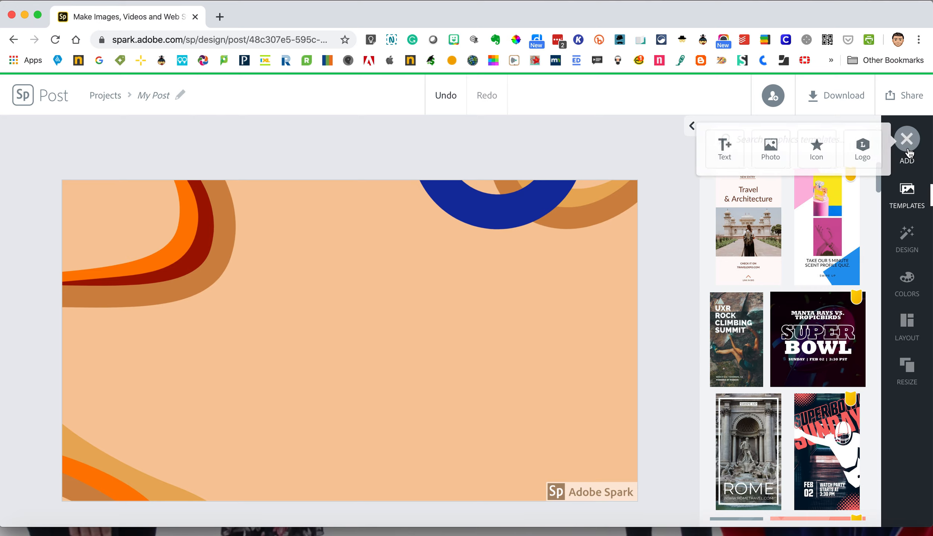
click(764, 153)
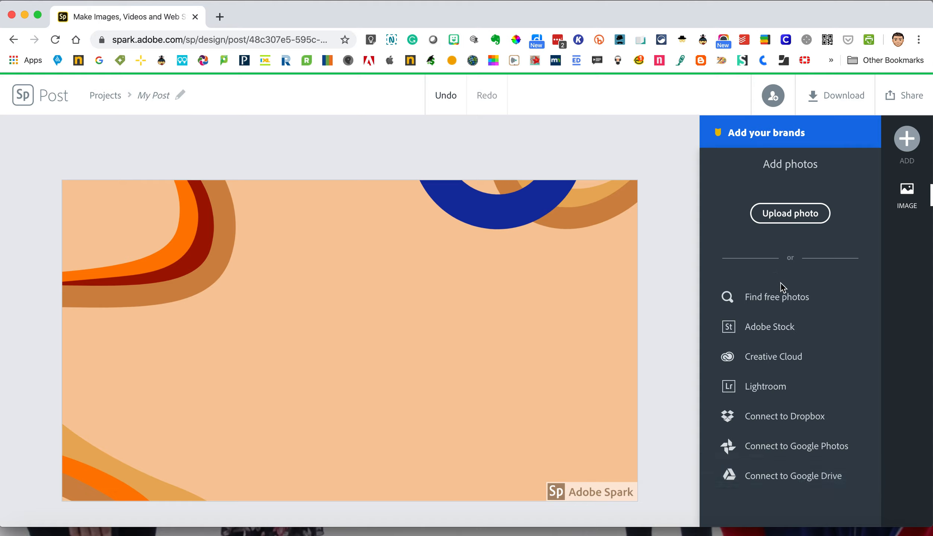
click(779, 298)
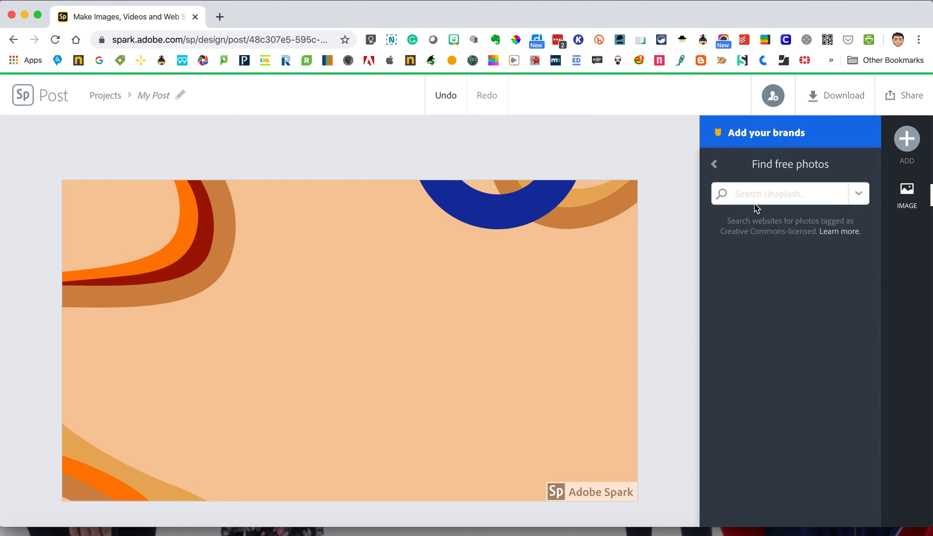
text(skateboard)
key(Return)
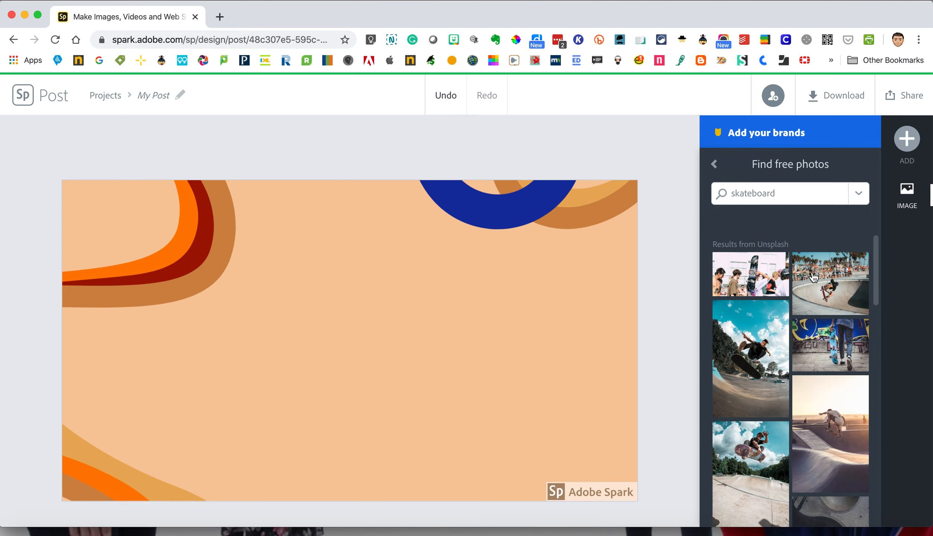
scroll(813, 278, down, 3)
click(762, 282)
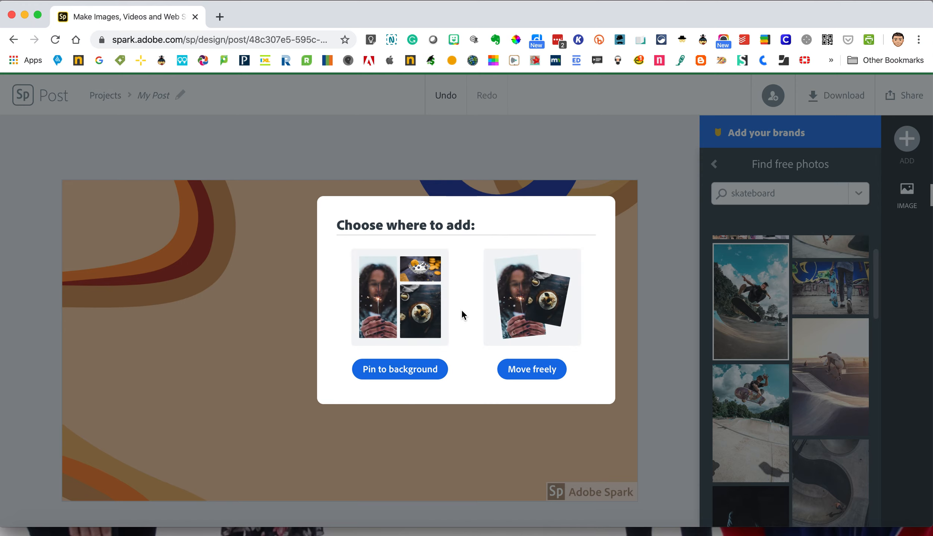
click(536, 373)
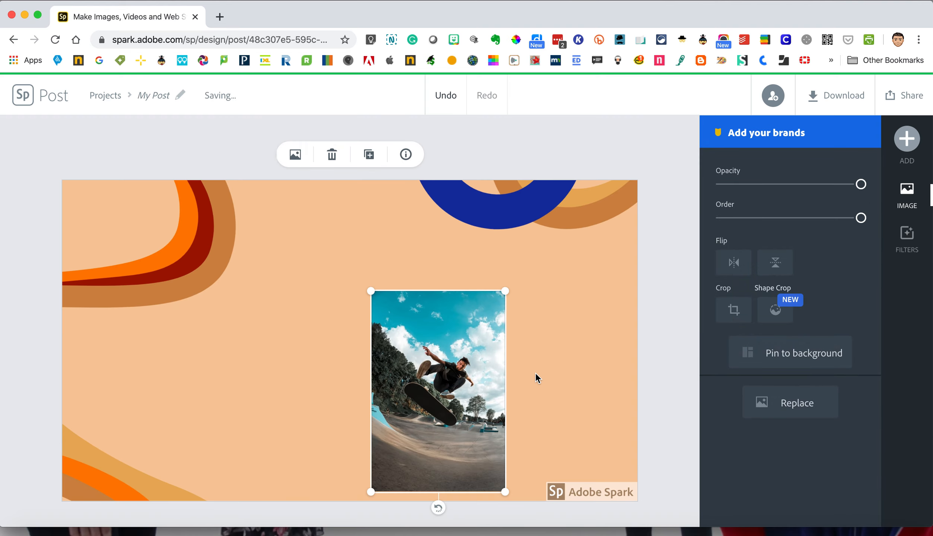
Move the skater photo up toward the middle of the design and crop it to the hexagon shape
click(413, 330)
drag(413, 330, 383, 264)
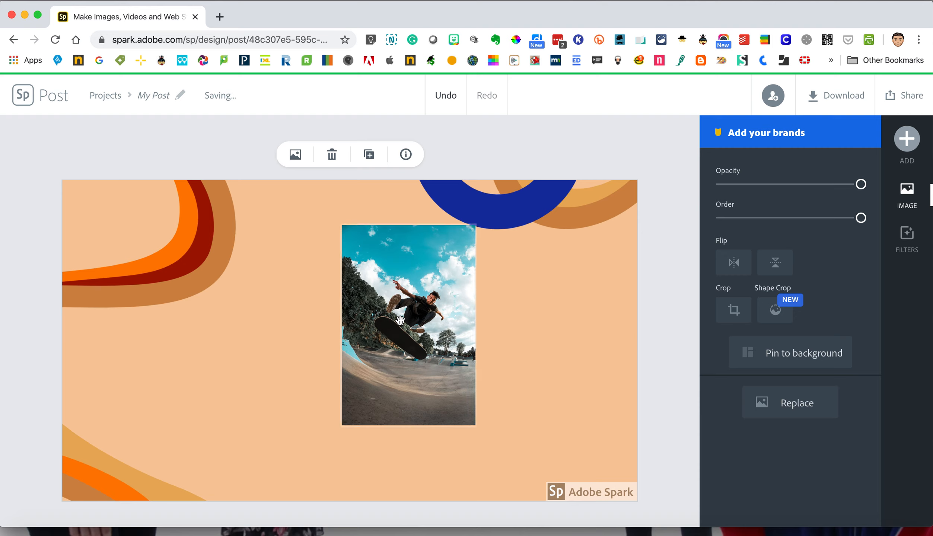
click(775, 313)
click(823, 407)
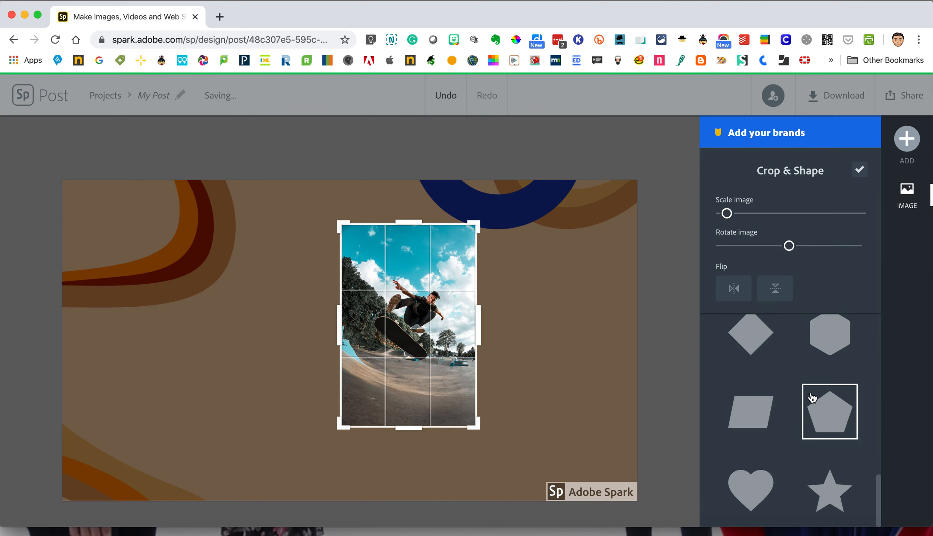
click(819, 480)
click(829, 346)
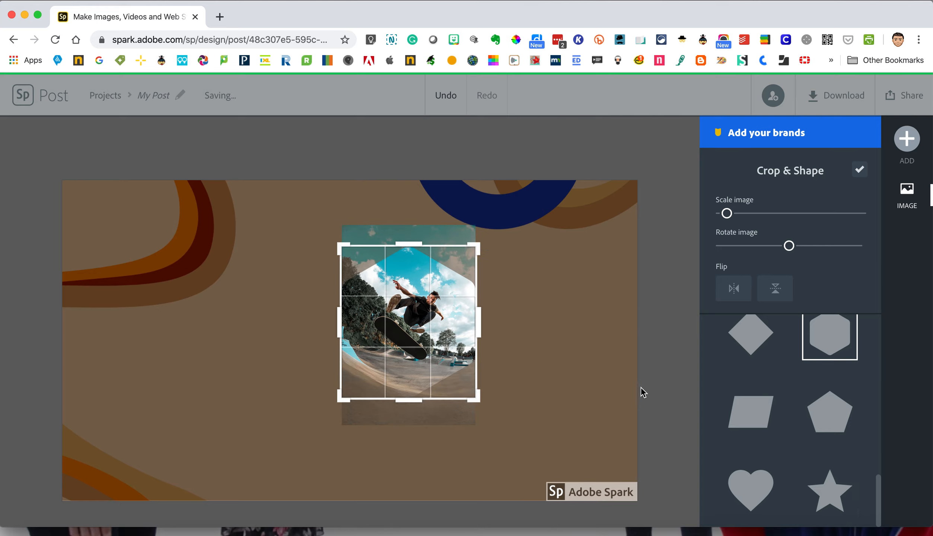
click(658, 378)
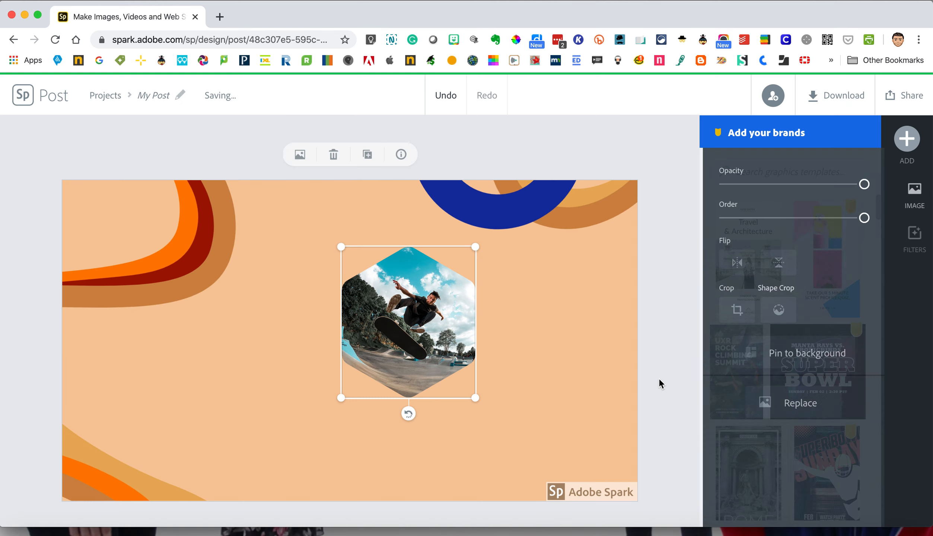
Enlarge the hexagonal skater photo, center it on the design and deselect it
click(476, 399)
drag(476, 399, 527, 456)
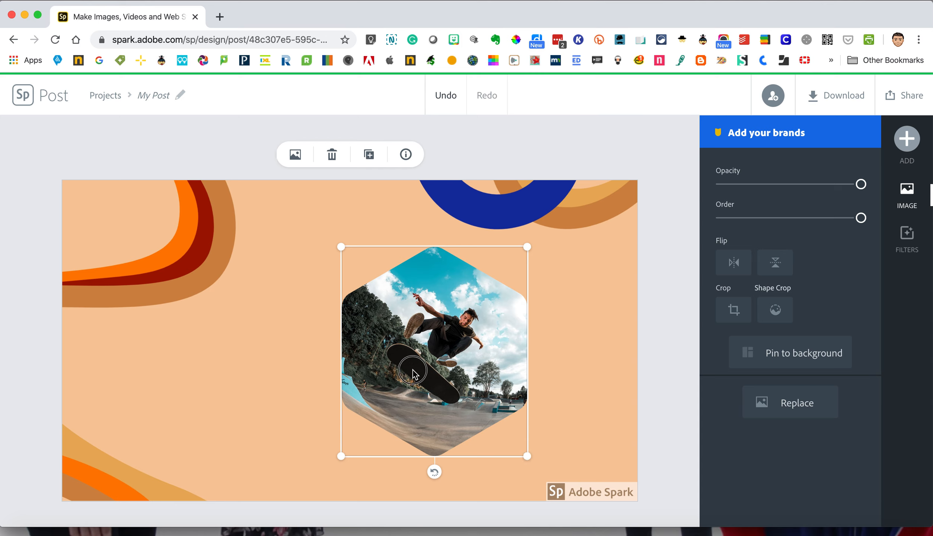
drag(459, 388, 376, 383)
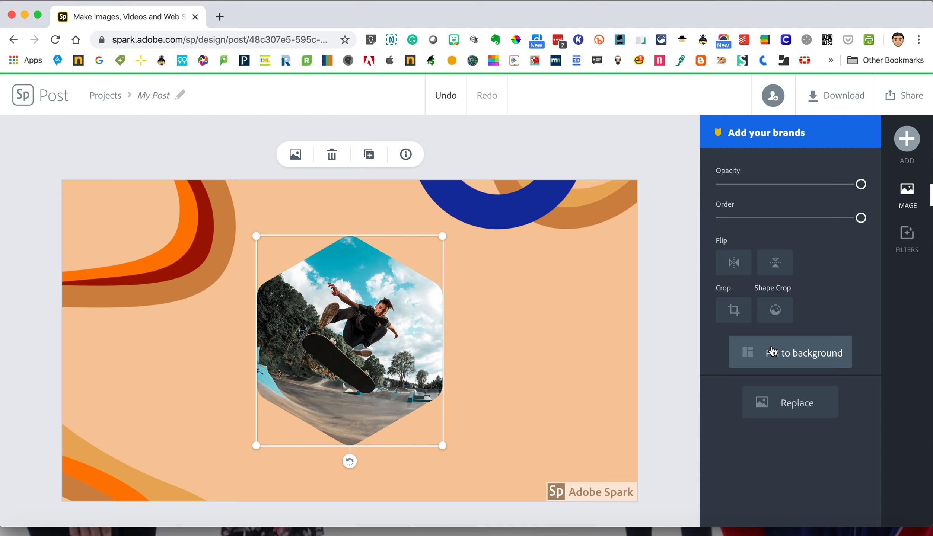
click(607, 336)
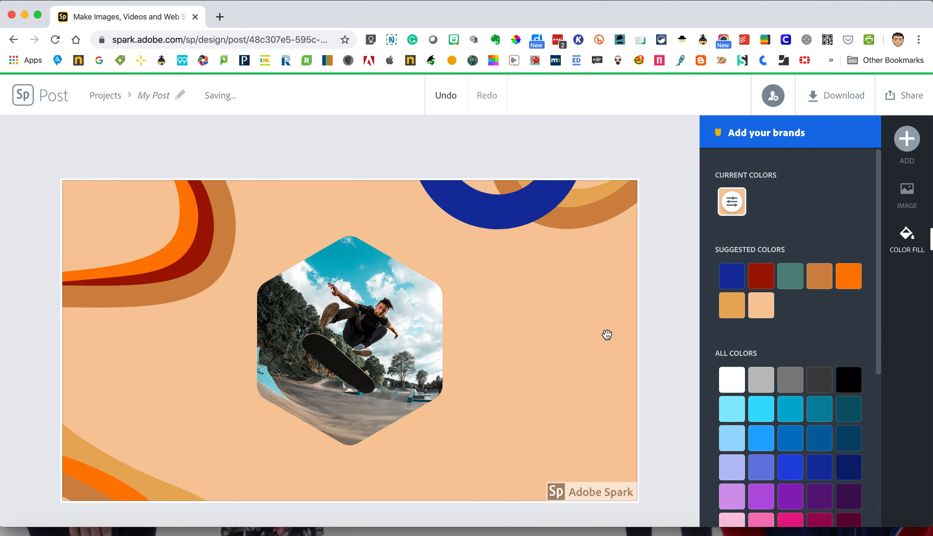
Browse the text templates and add the two-line "BBQ" one to the design
click(906, 149)
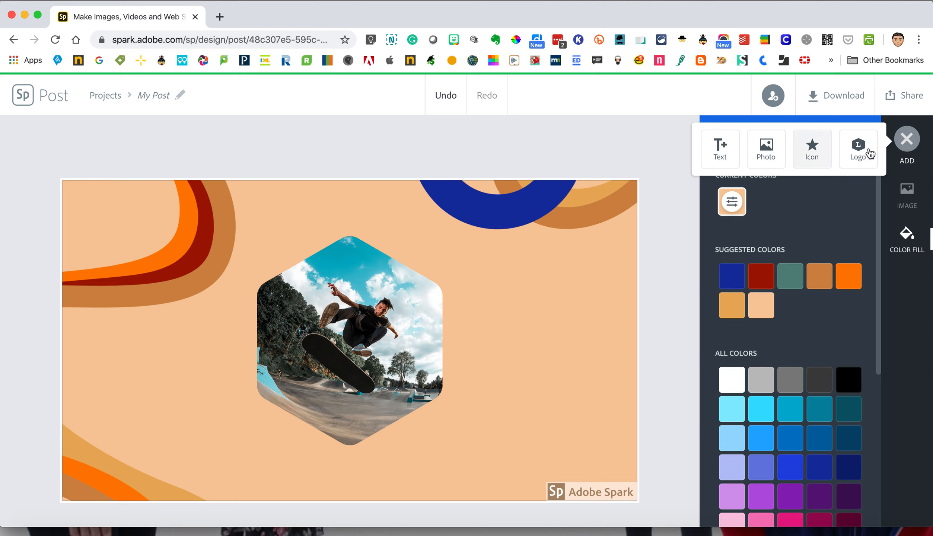
click(720, 149)
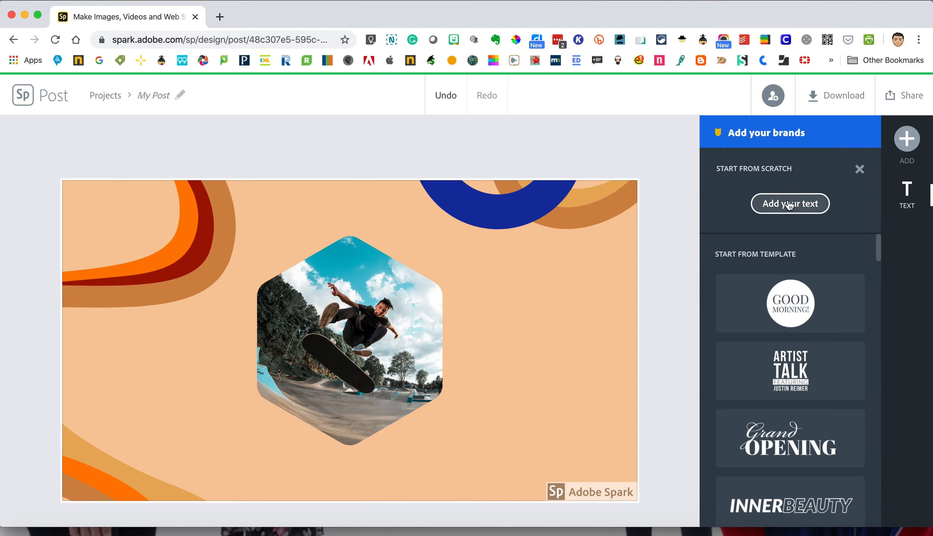
scroll(795, 351, down, 15)
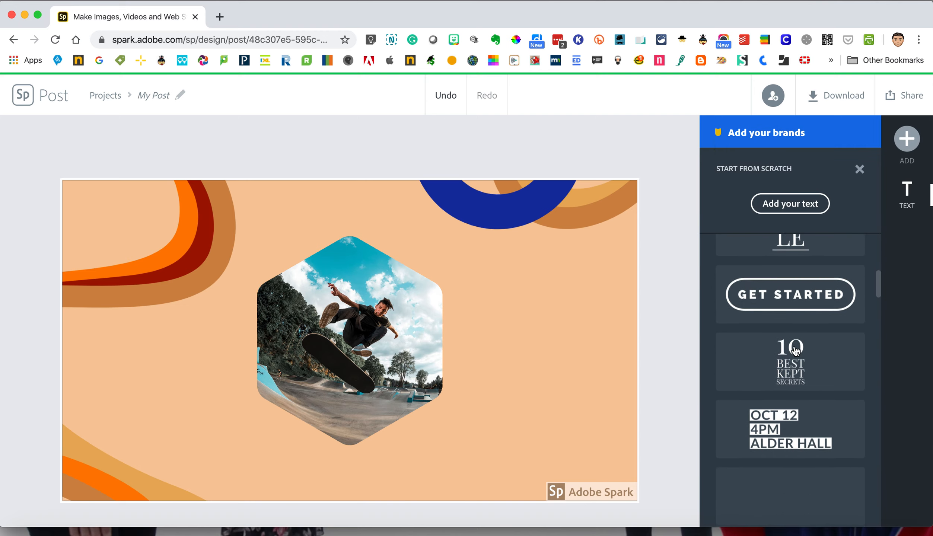
scroll(795, 351, down, 10)
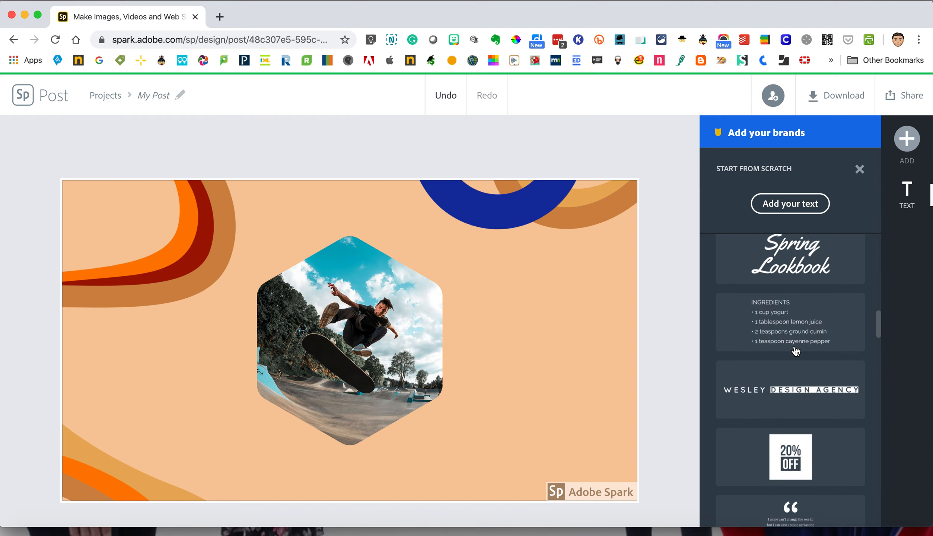
scroll(795, 351, down, 10)
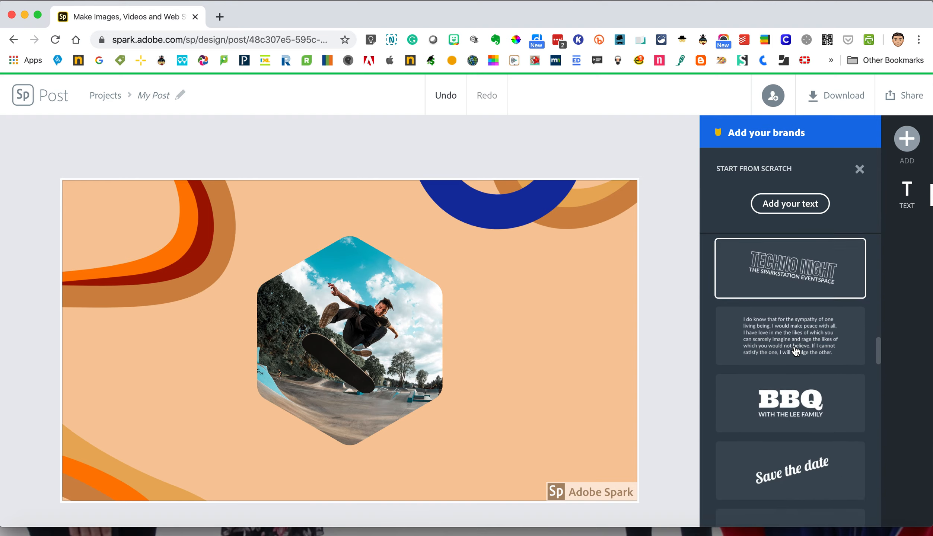
scroll(795, 351, up, 2)
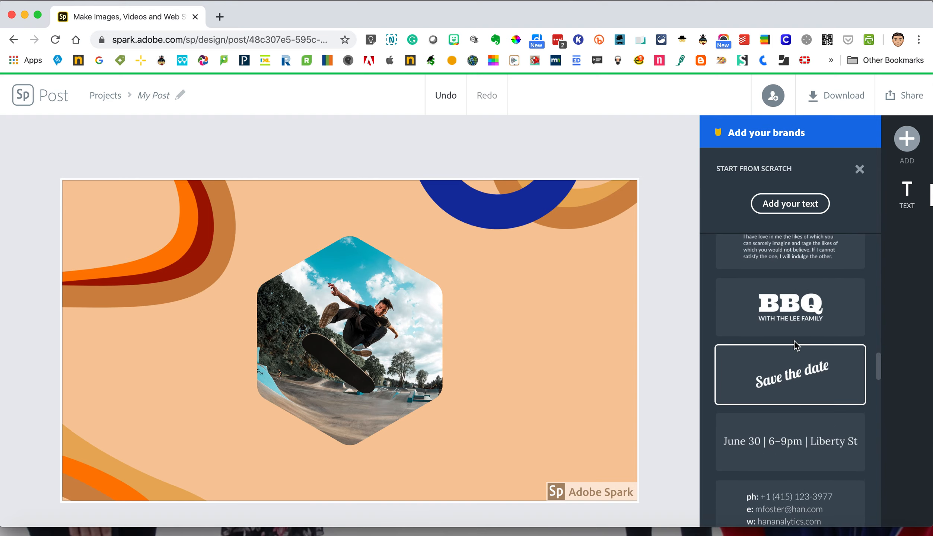
click(791, 310)
Replace the wording of the added BBQ text block with "Skateboard"
double_click(504, 416)
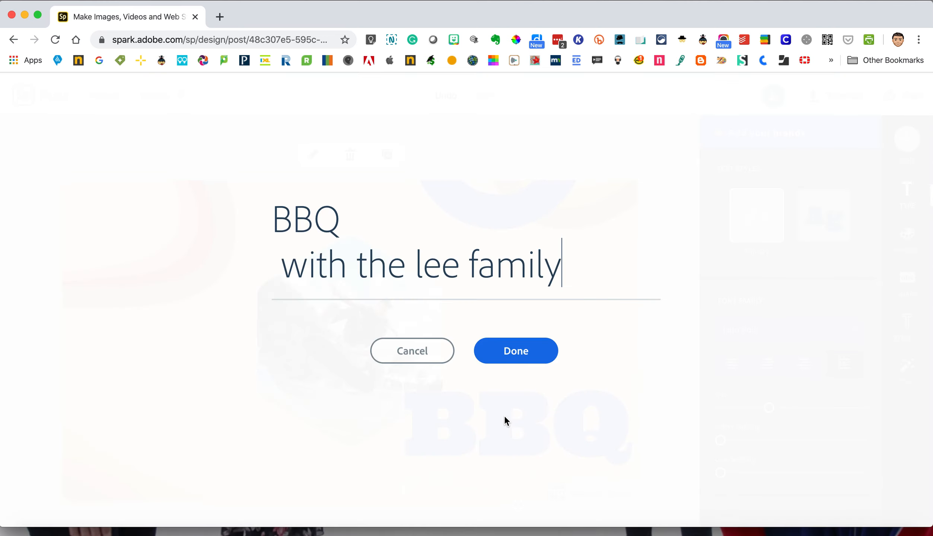
drag(569, 273, 229, 234)
key(BackSpace)
text(S)
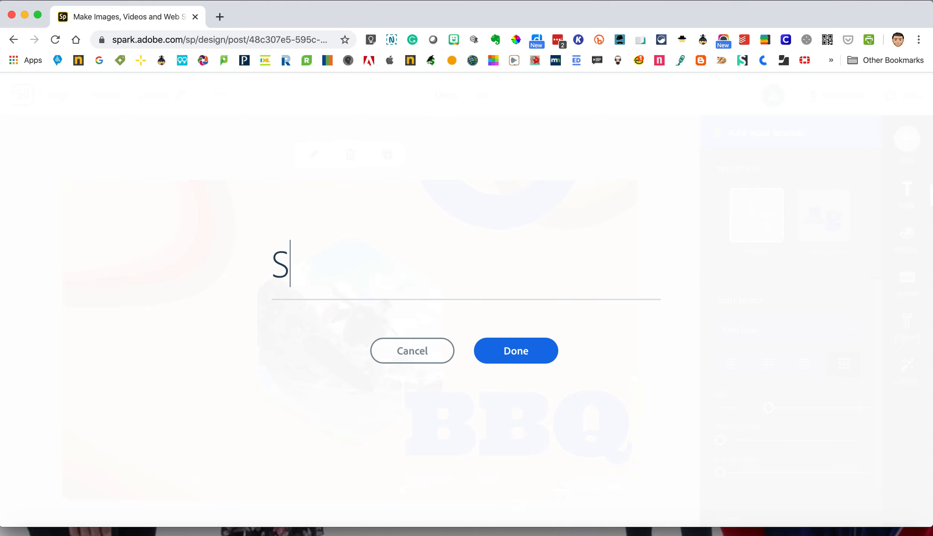
text(kateboa)
text(rd)
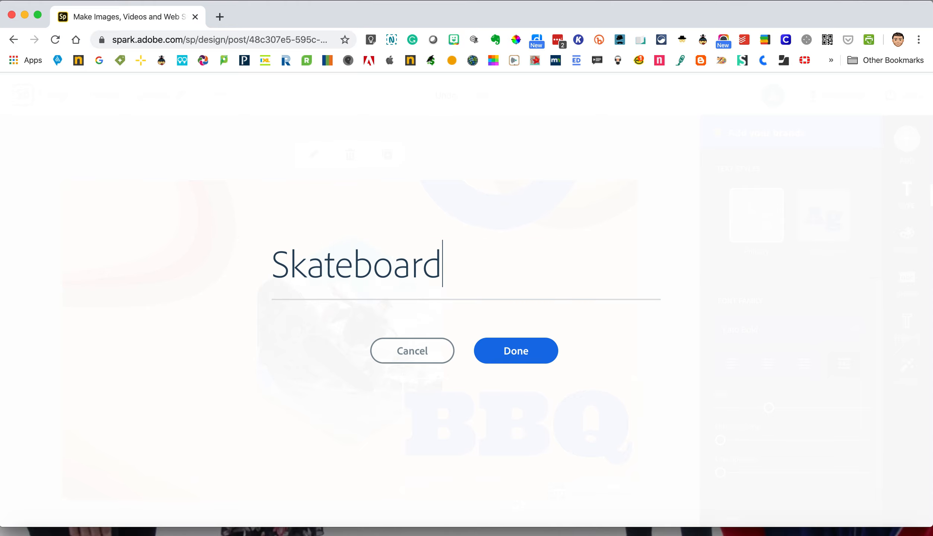
click(501, 351)
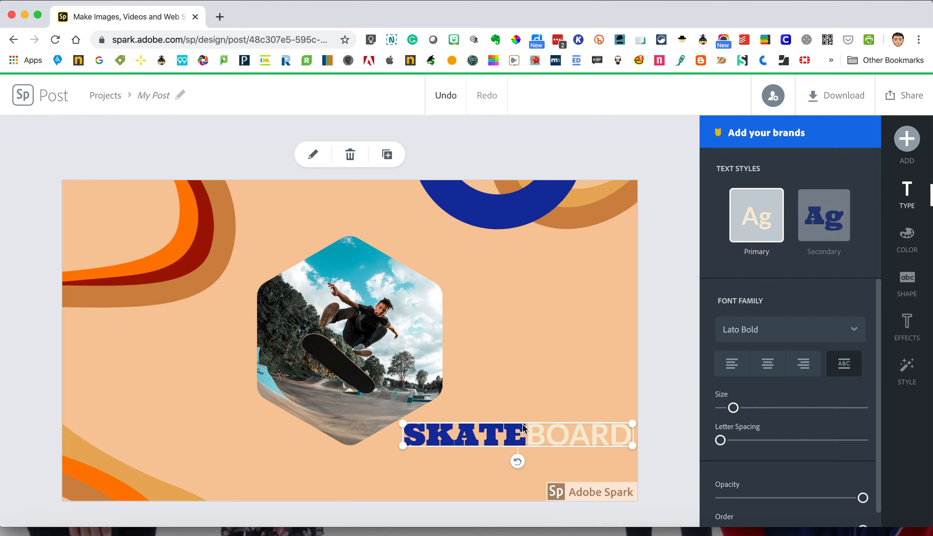
Move the "Skateboard" text up beside the skateboard in the photo and set its primary font to Lobster Regular
drag(527, 433, 519, 363)
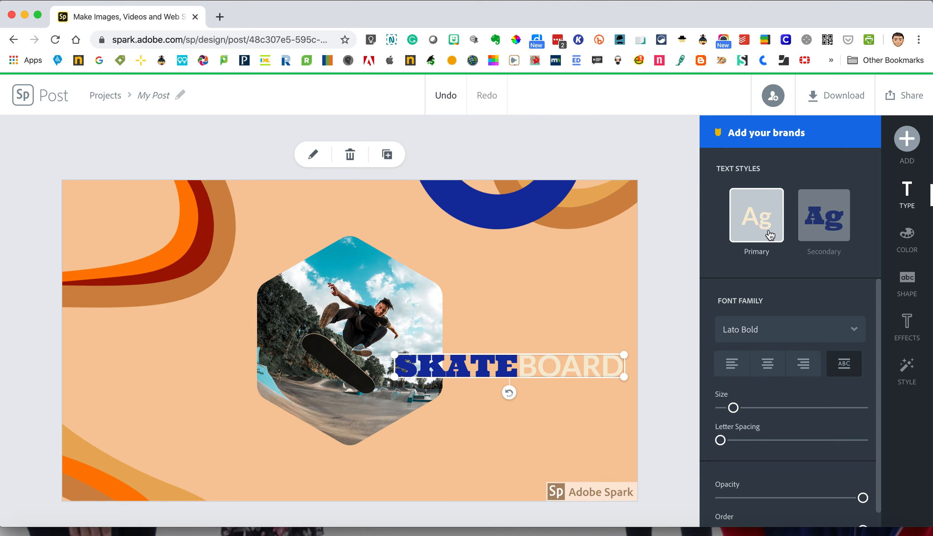
click(787, 334)
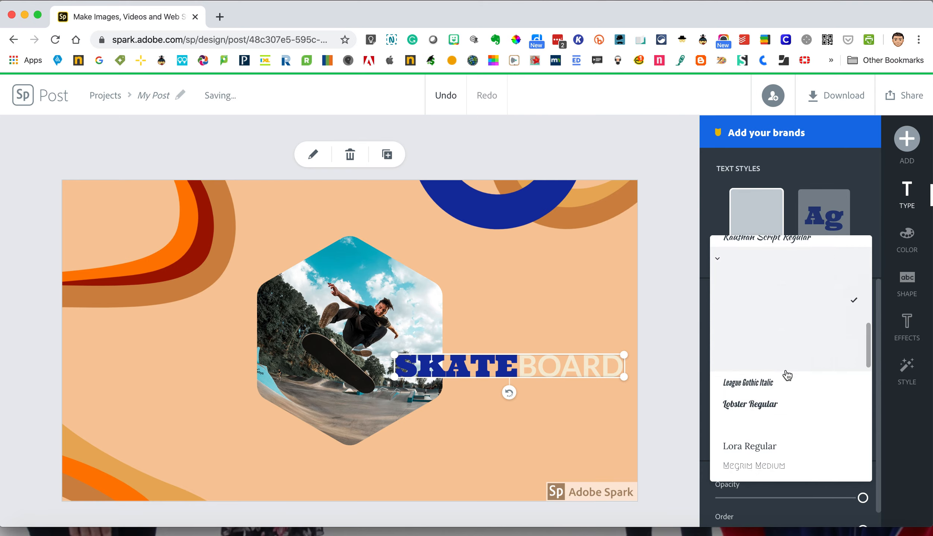
click(782, 405)
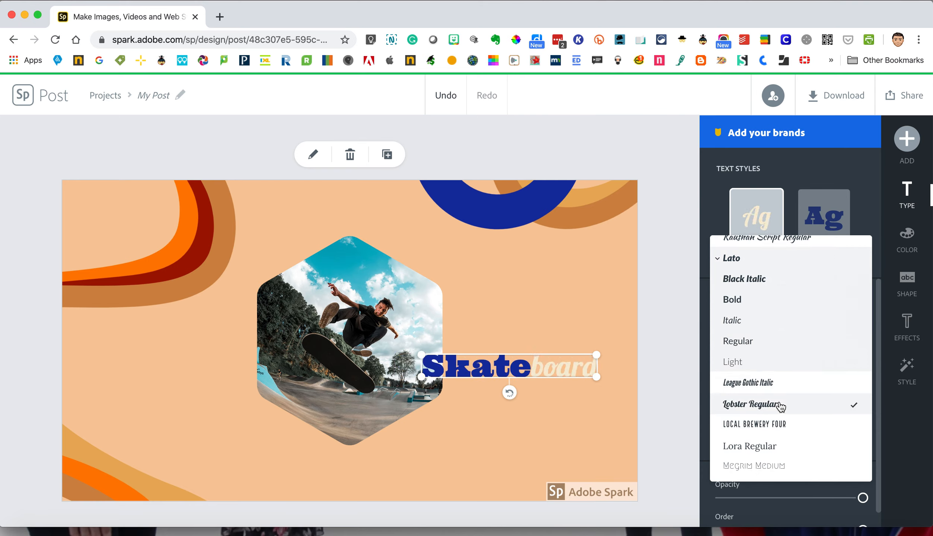
click(680, 312)
click(555, 368)
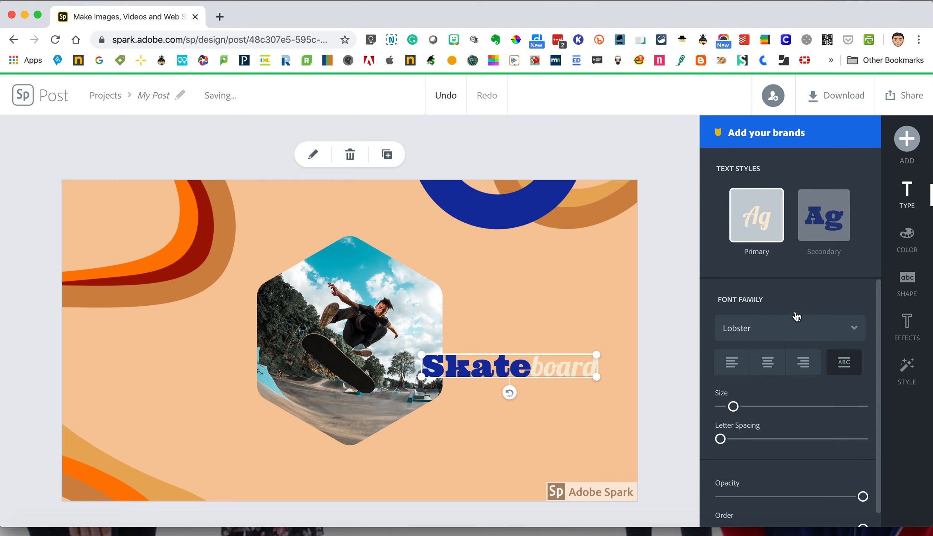
Recolor the primary style of the "Skateboard" text to bright light blue
click(908, 242)
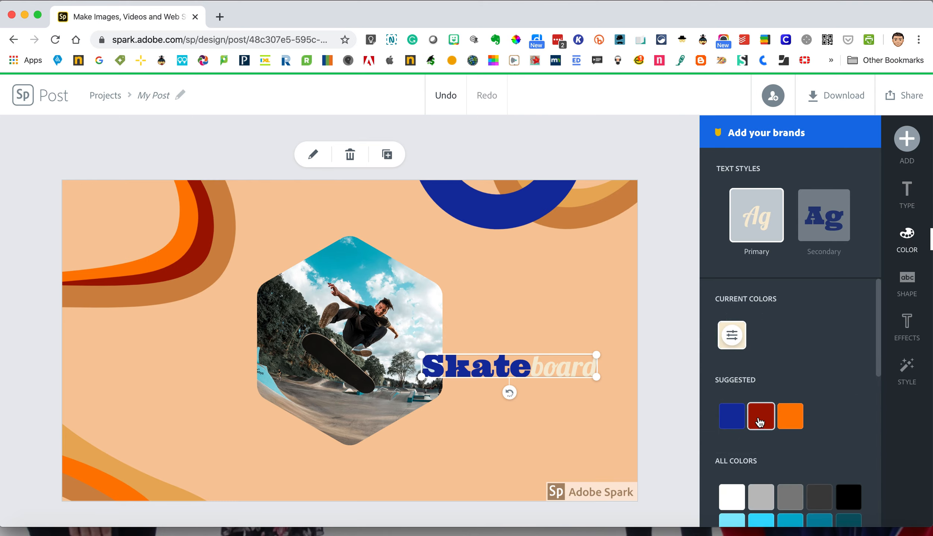
scroll(771, 415, down, 5)
click(764, 344)
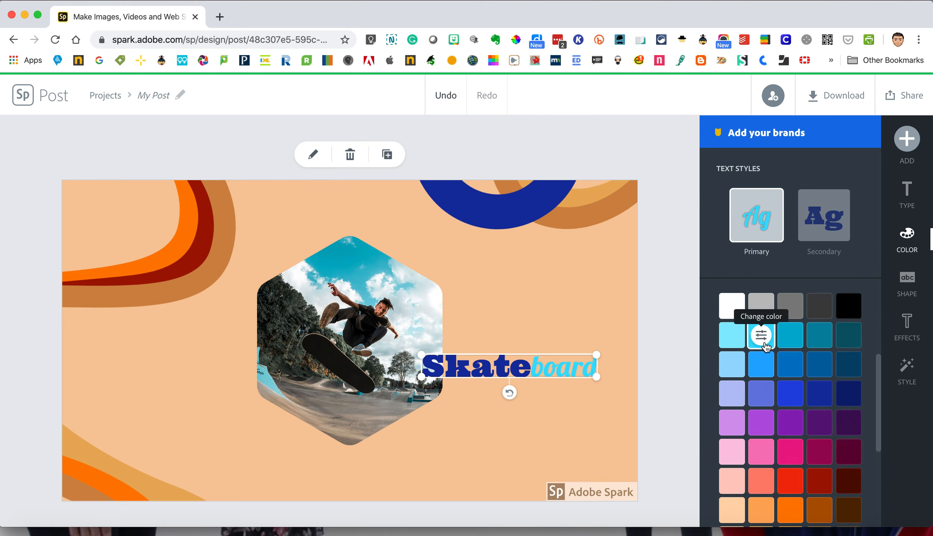
Put an outlined hexagon shape behind the "Skateboard" text and apply the suggested orange and light-blue color pair
click(907, 281)
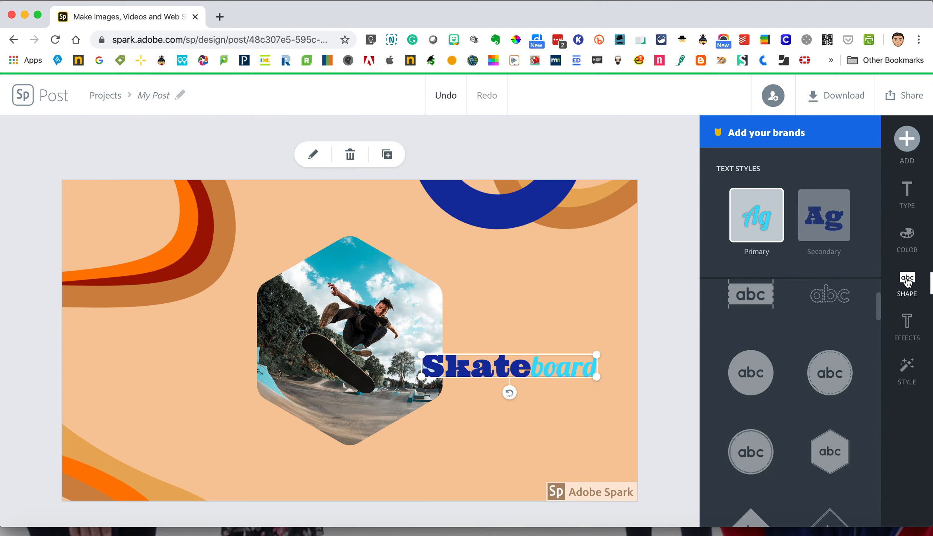
scroll(819, 387, down, 3)
click(823, 383)
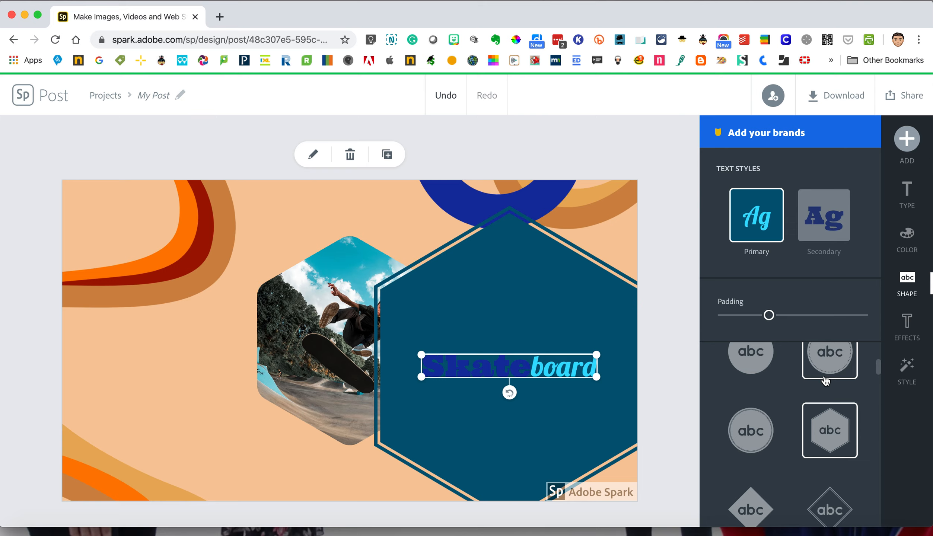
click(911, 244)
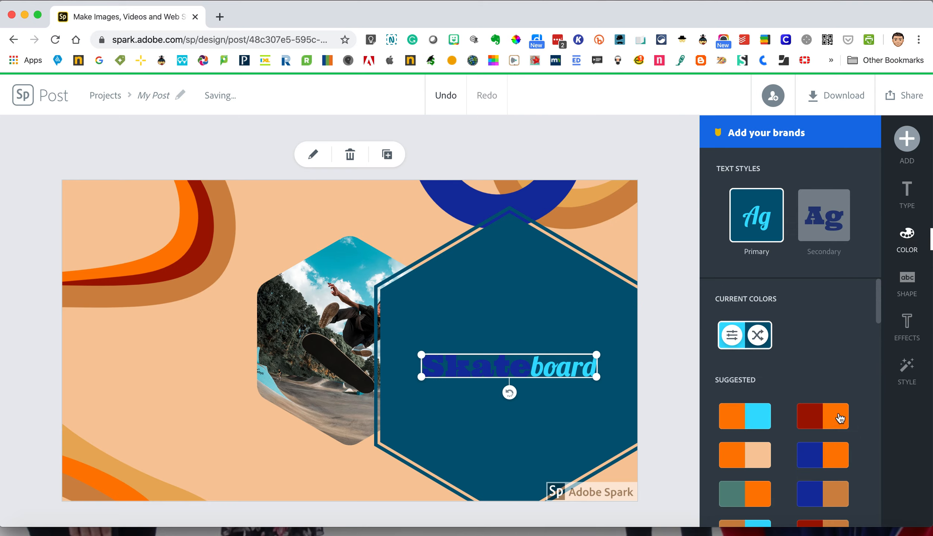
click(756, 414)
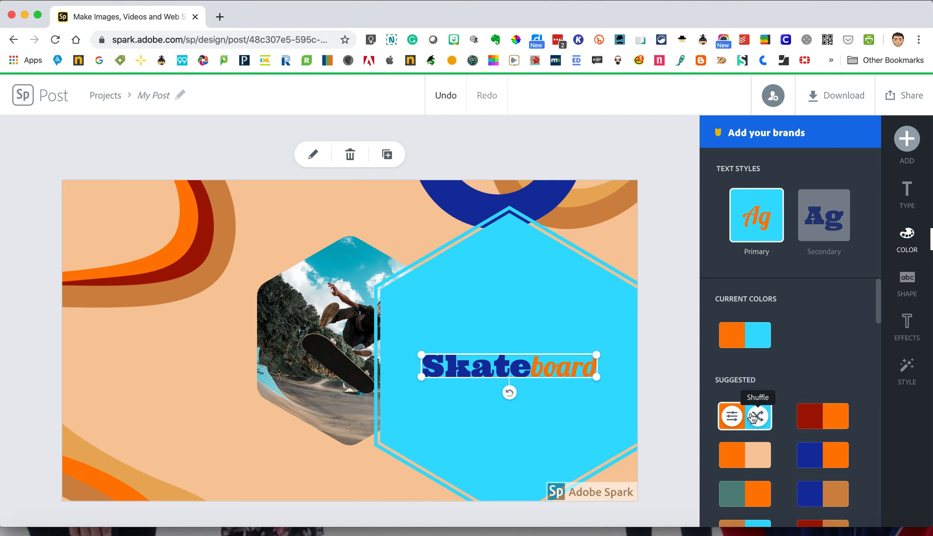
Try the Outline effect on the "Skateboard" text and switch it to the Shadow effect
click(908, 330)
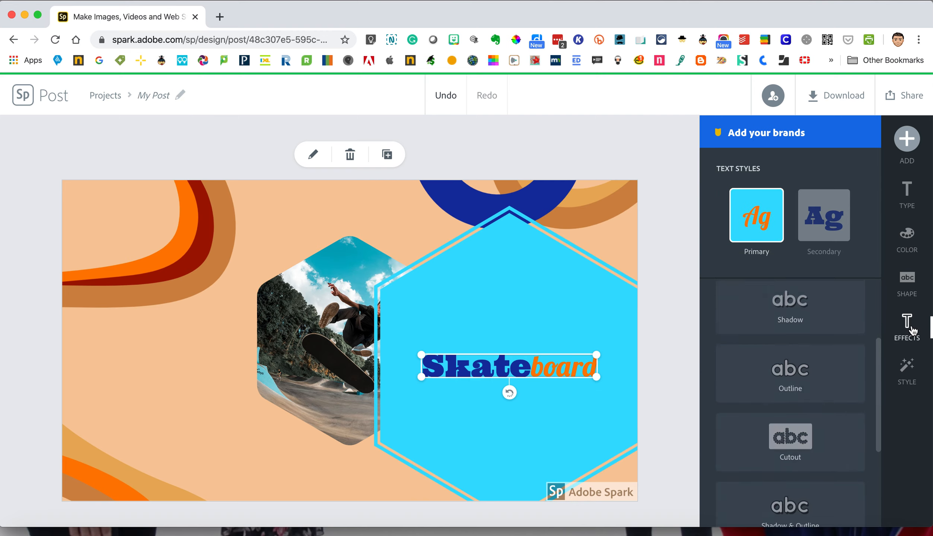
click(807, 370)
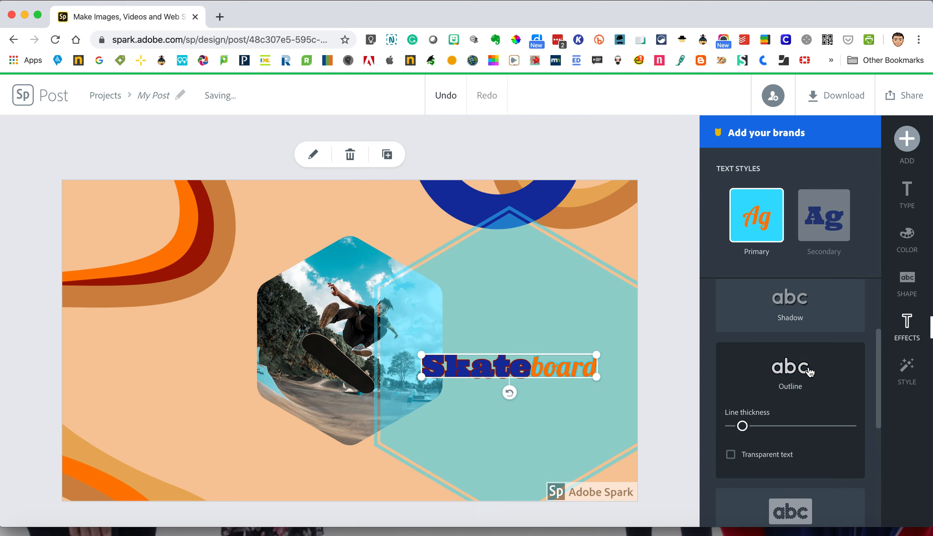
click(796, 312)
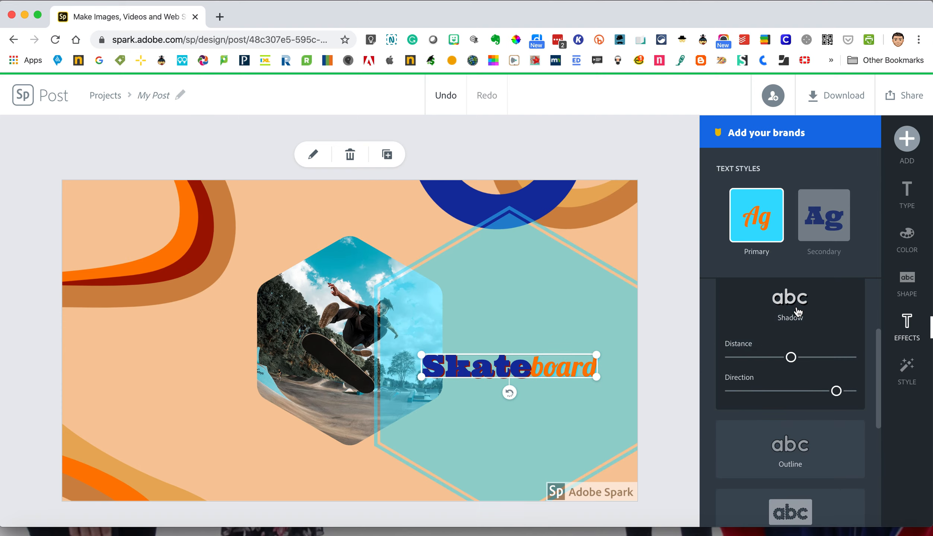
Restyle "Skateboard" with the style suggestions to uppercase red "SKATE" and dark-blue-backed "BOARD", and move it to the design's lower-right area
click(907, 369)
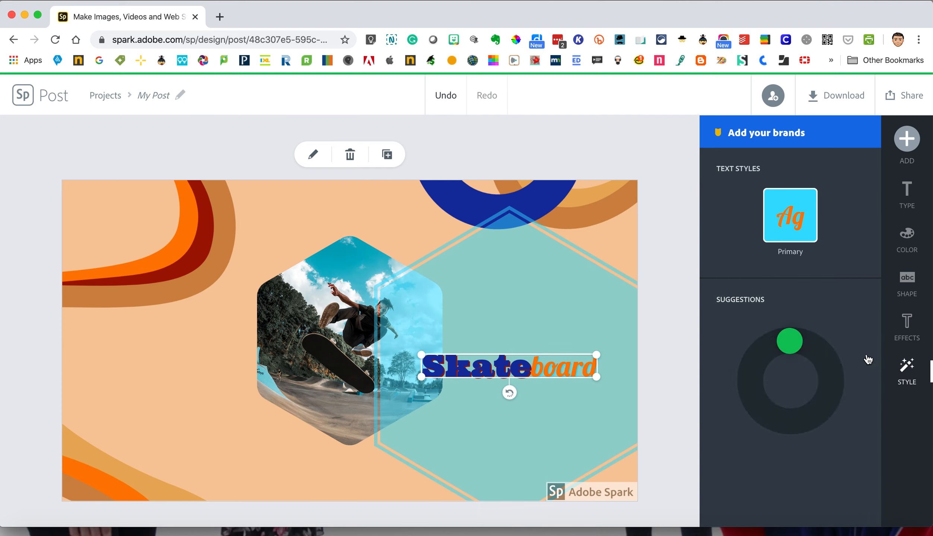
click(825, 372)
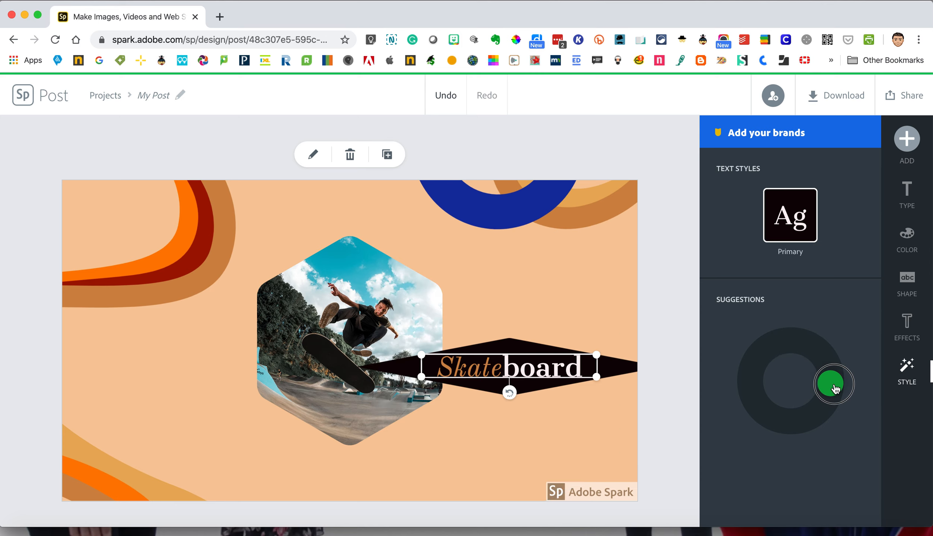
click(829, 366)
click(833, 375)
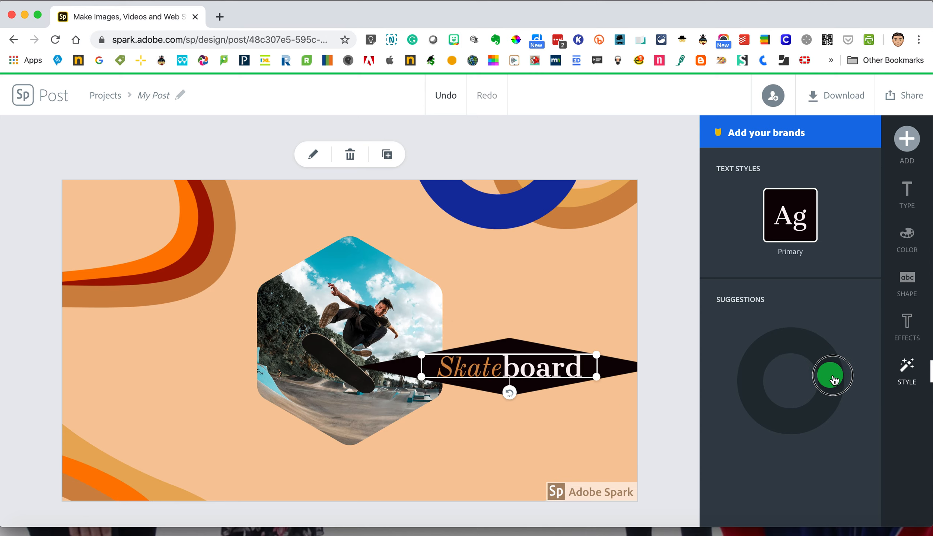
click(828, 363)
click(600, 273)
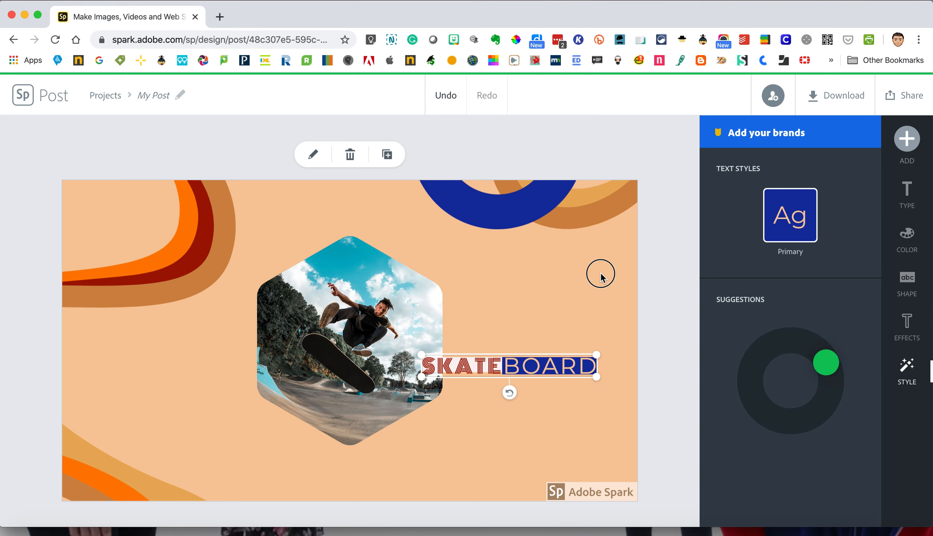
drag(518, 368, 536, 441)
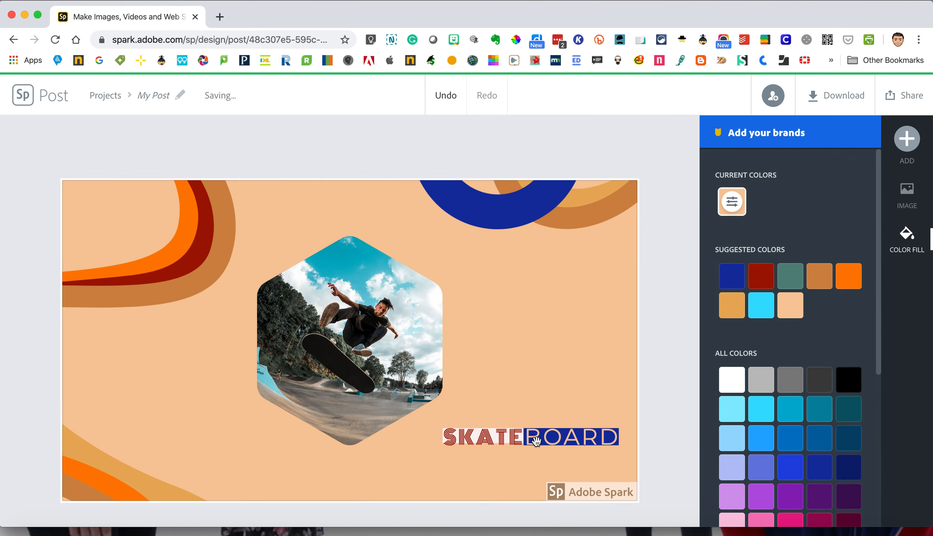
click(650, 311)
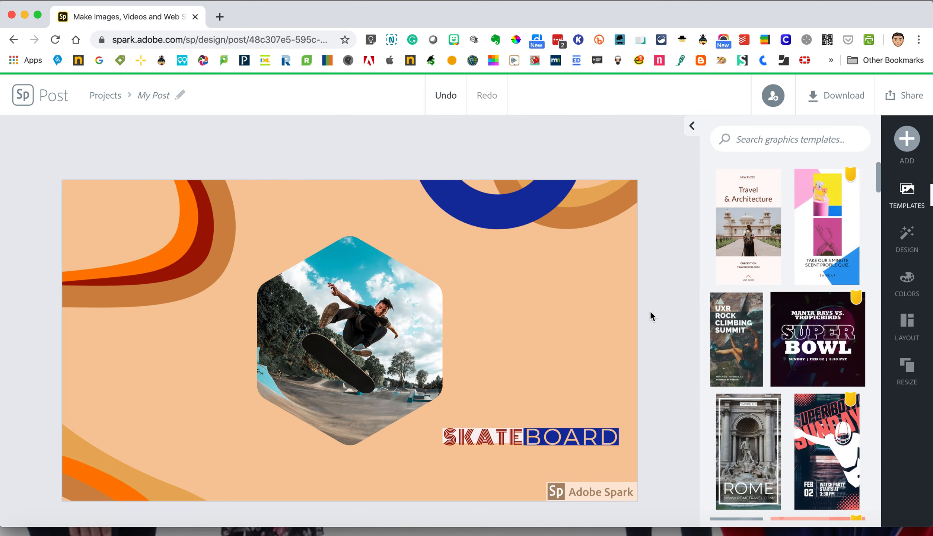
click(910, 247)
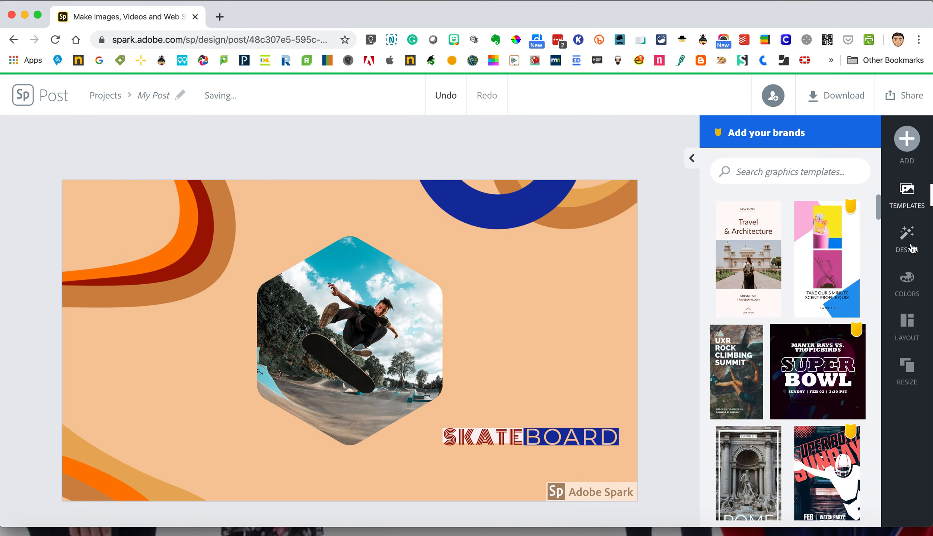
scroll(856, 372, down, 5)
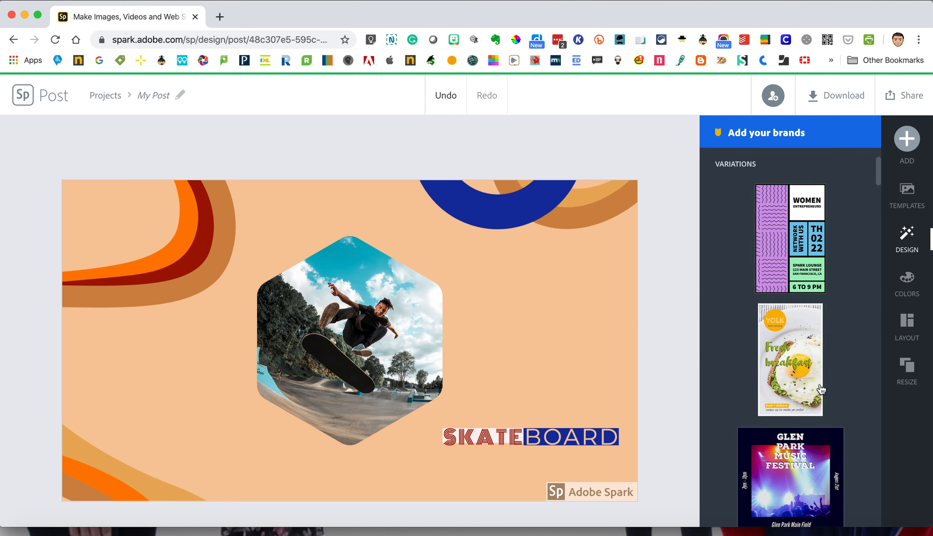
click(907, 280)
click(908, 334)
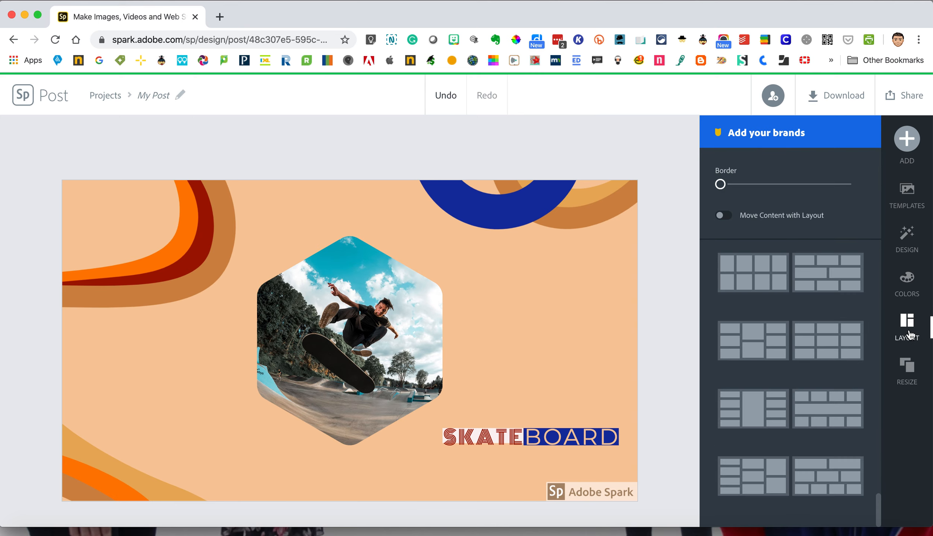
Resize the design to the Spark Video square format
click(905, 370)
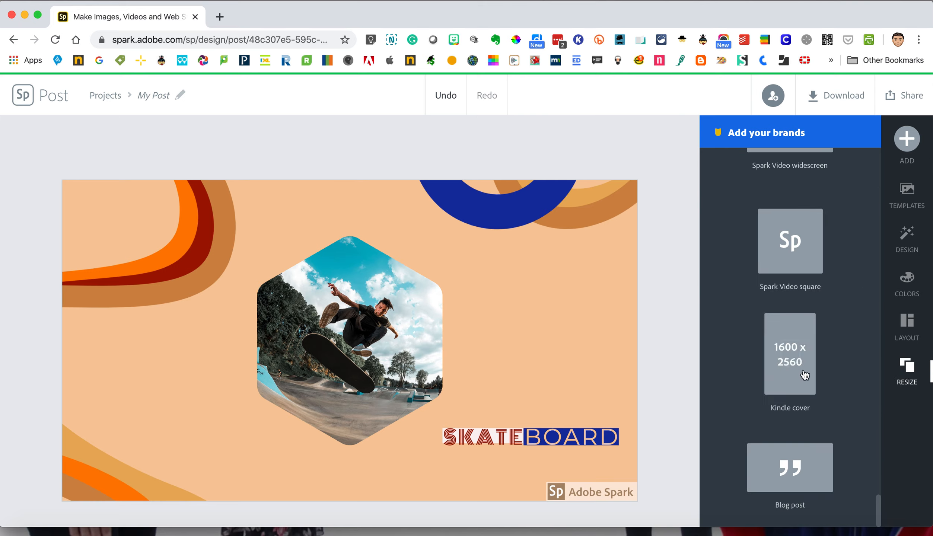
scroll(804, 372, up, 1)
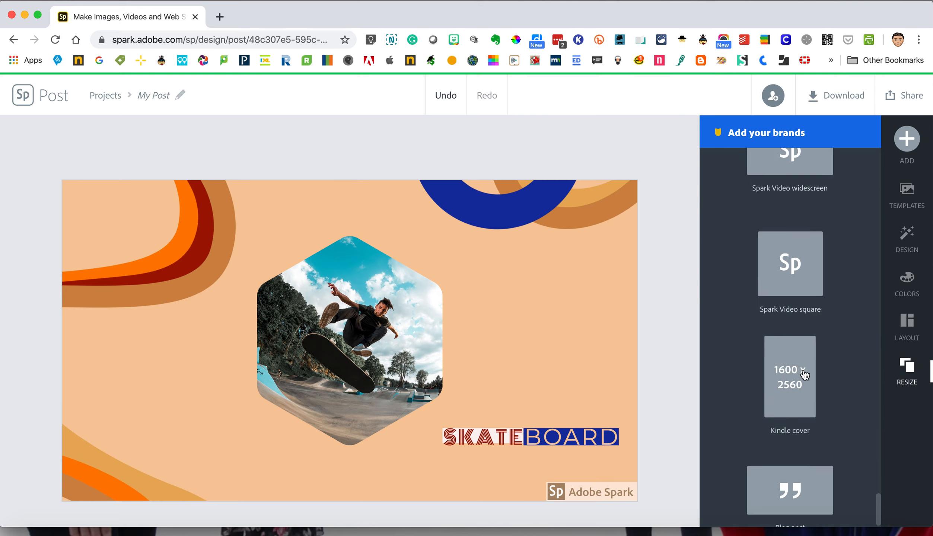
click(794, 283)
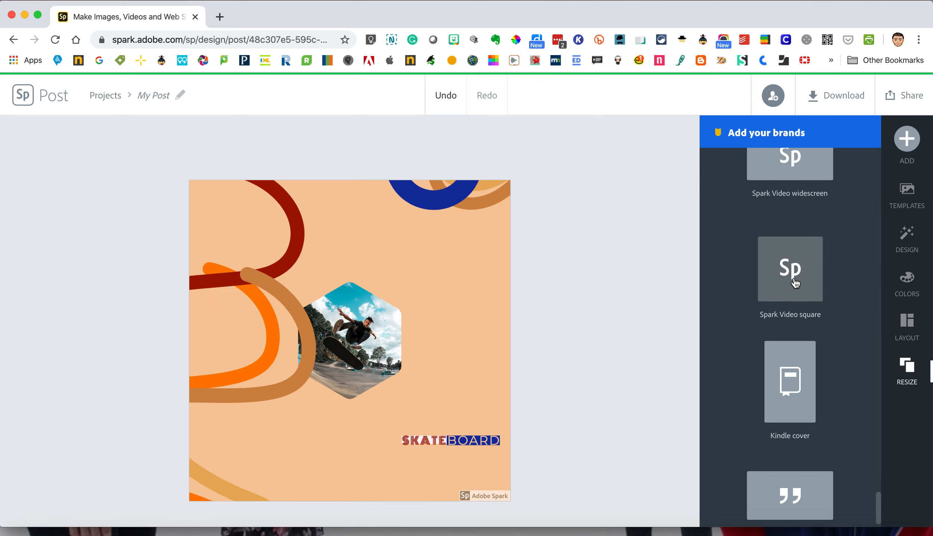
Enlarge the hexagon photo and move it up and to the right, clear of the curved shapes and the "SKATEBOARD" text
click(391, 344)
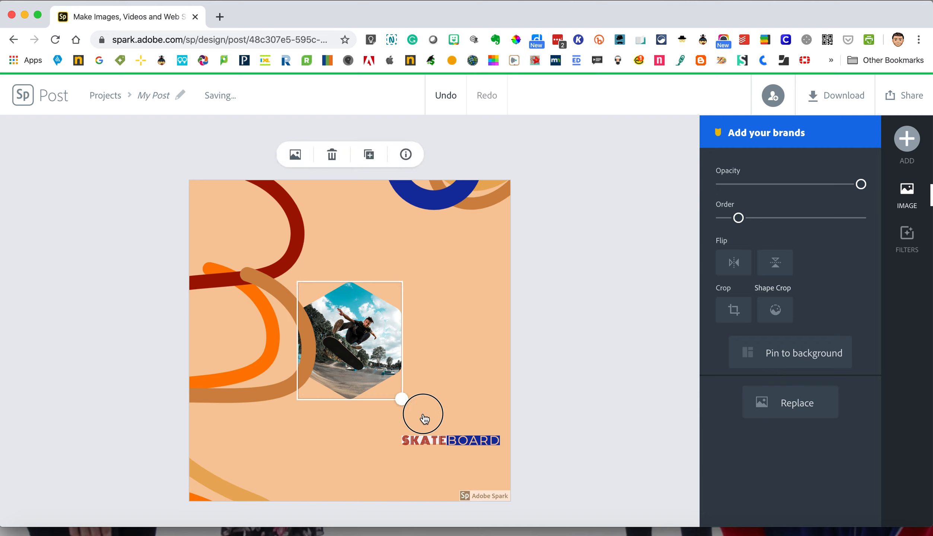
drag(425, 419, 465, 446)
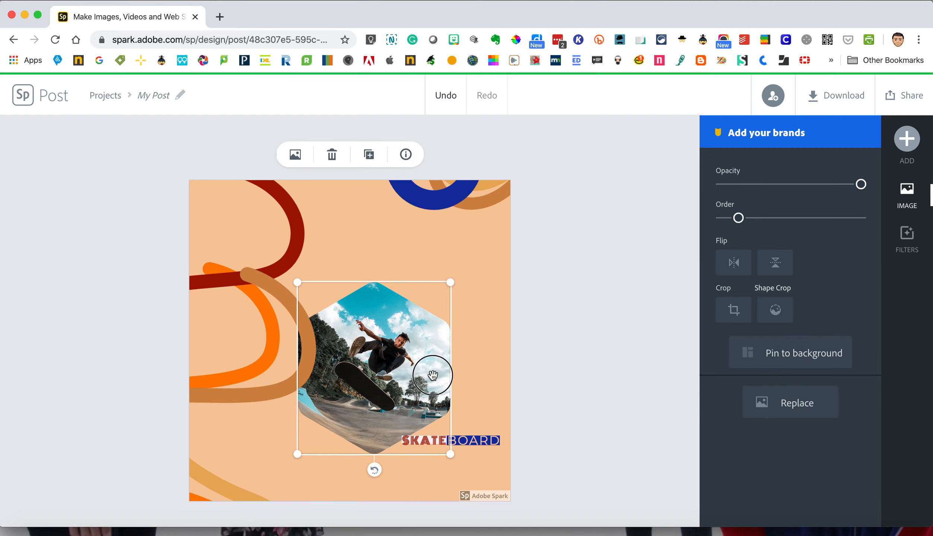
drag(432, 375, 455, 334)
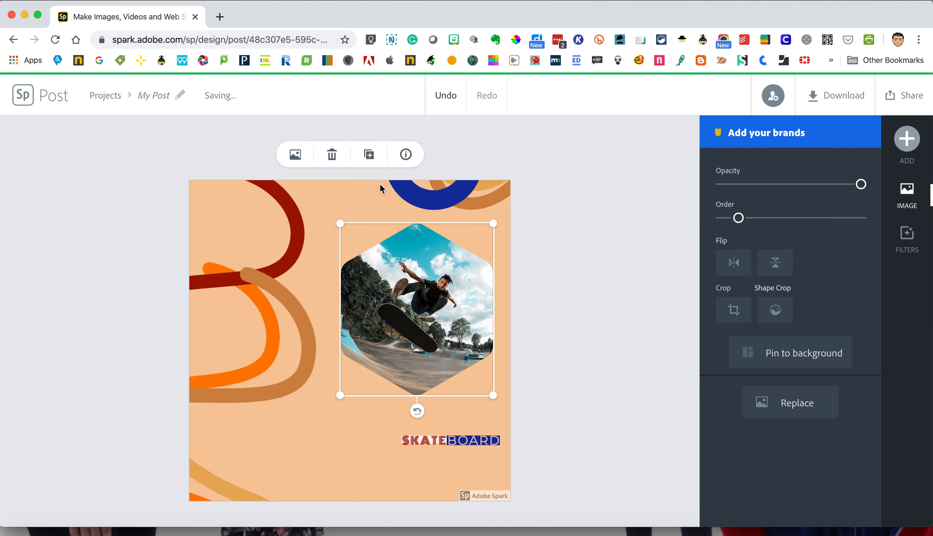
Duplicate the hexagon photo and the light-brown curve beside it, placing the photo copy lower left and the curve copy directly below its original
click(369, 154)
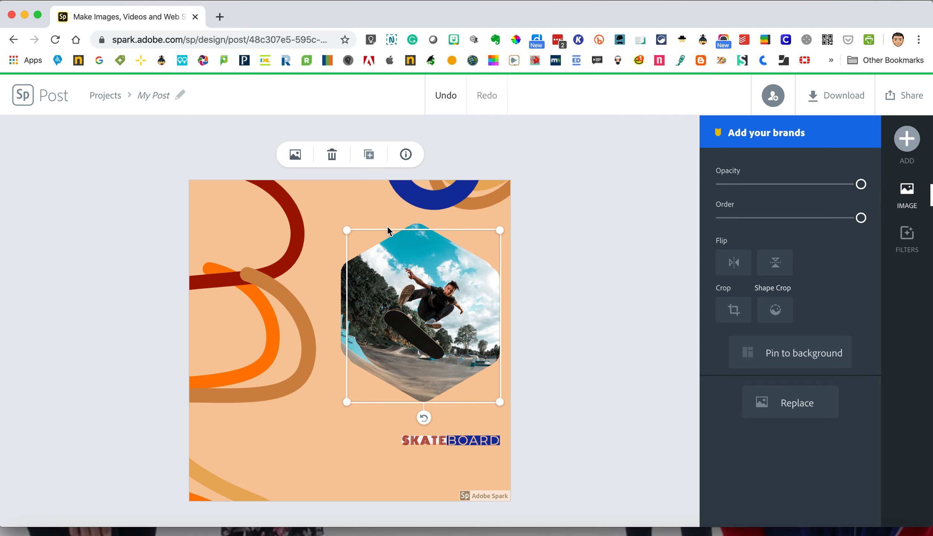
drag(399, 281, 375, 324)
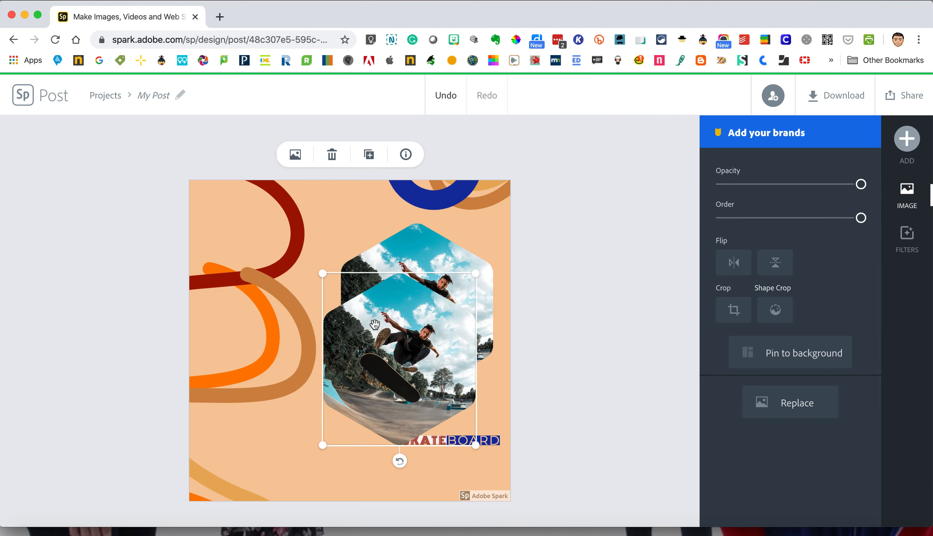
click(277, 386)
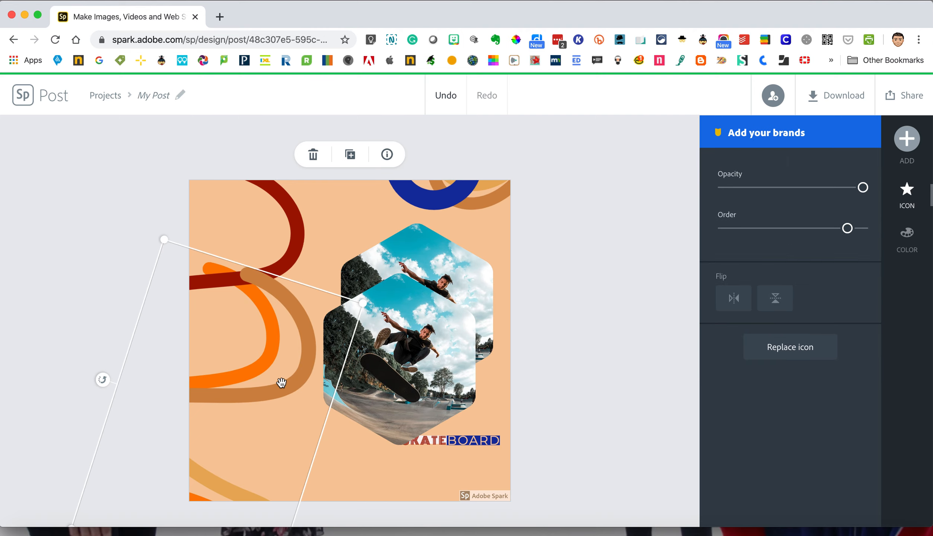
click(353, 163)
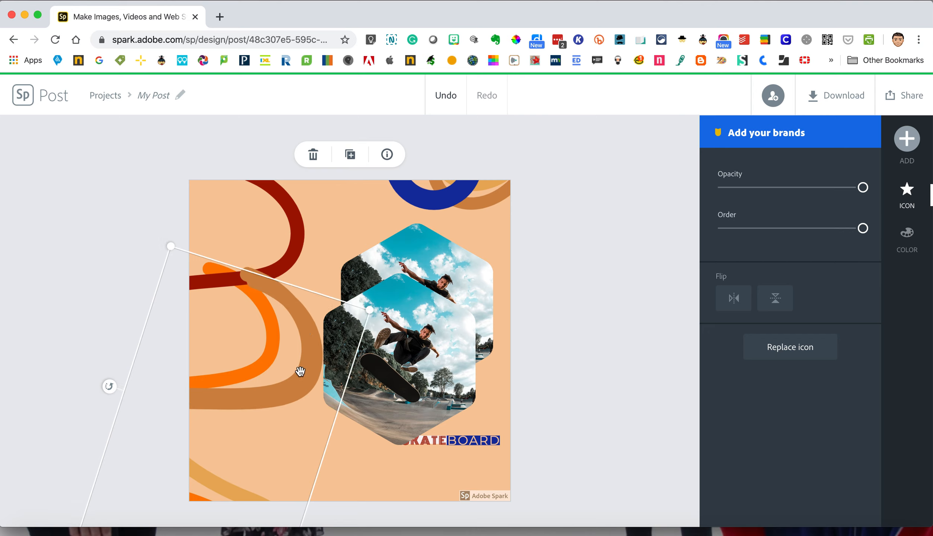
drag(298, 371, 300, 410)
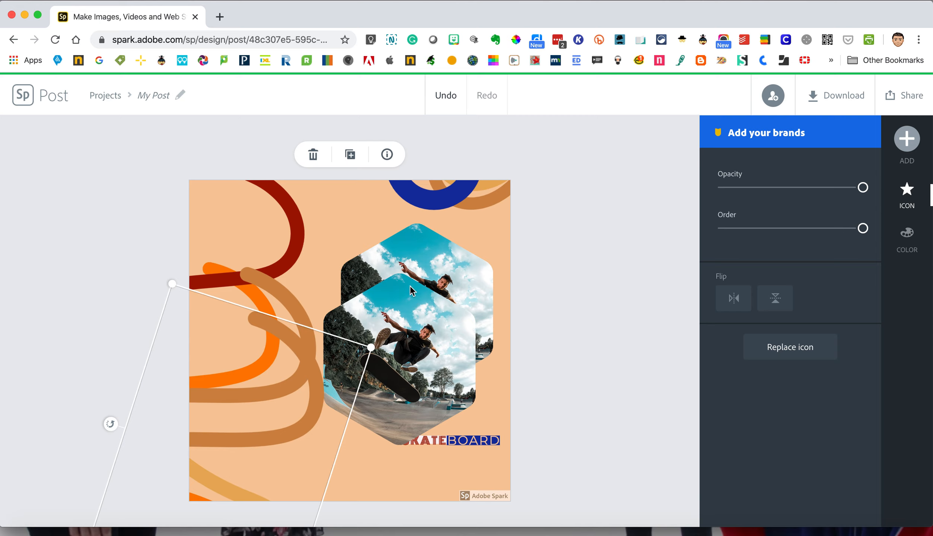
Rename the project "Skateboard"
click(156, 92)
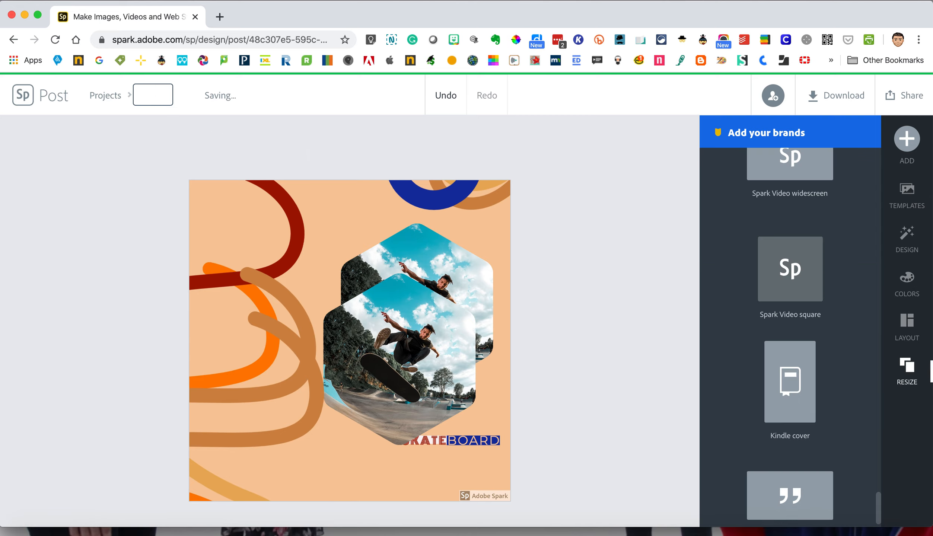
text(Skateboard)
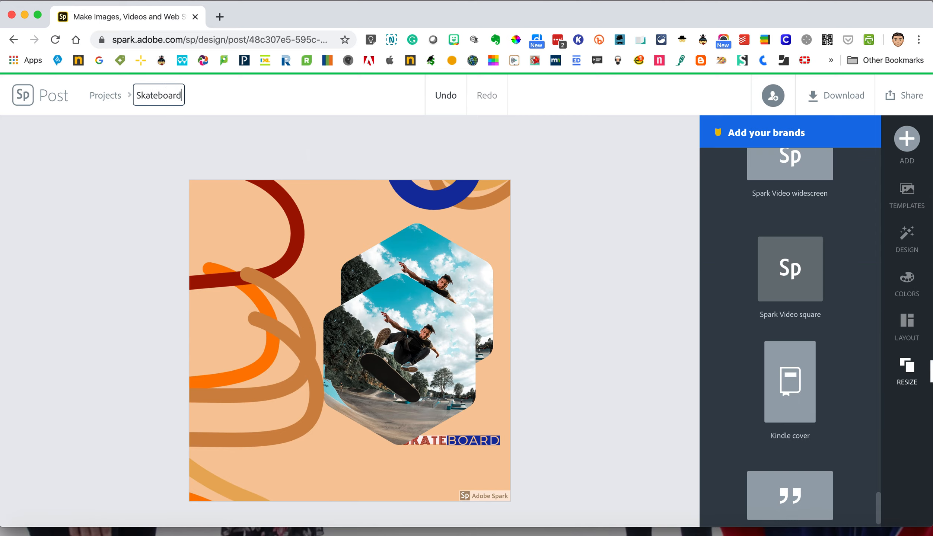
click(371, 143)
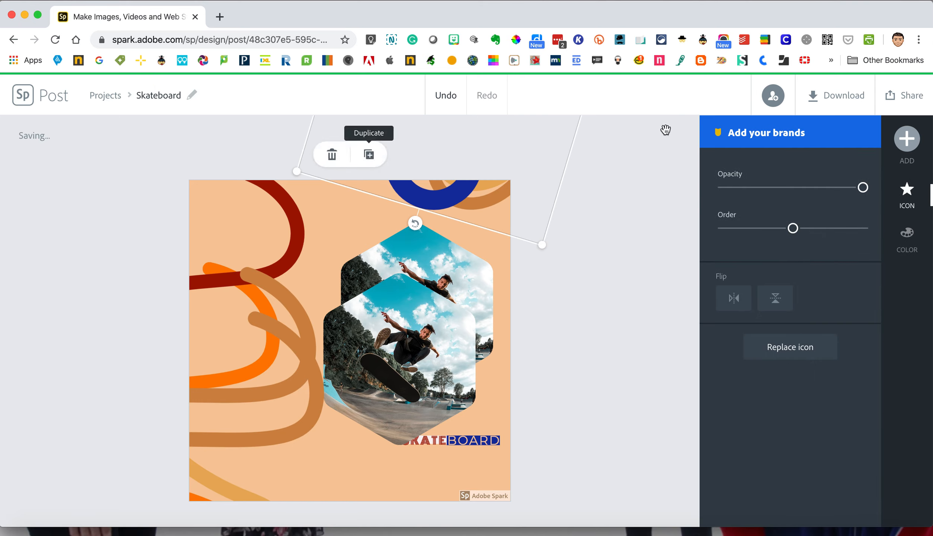
Publish the design as a shareable link, copy the link and close the sharing dialog
click(901, 99)
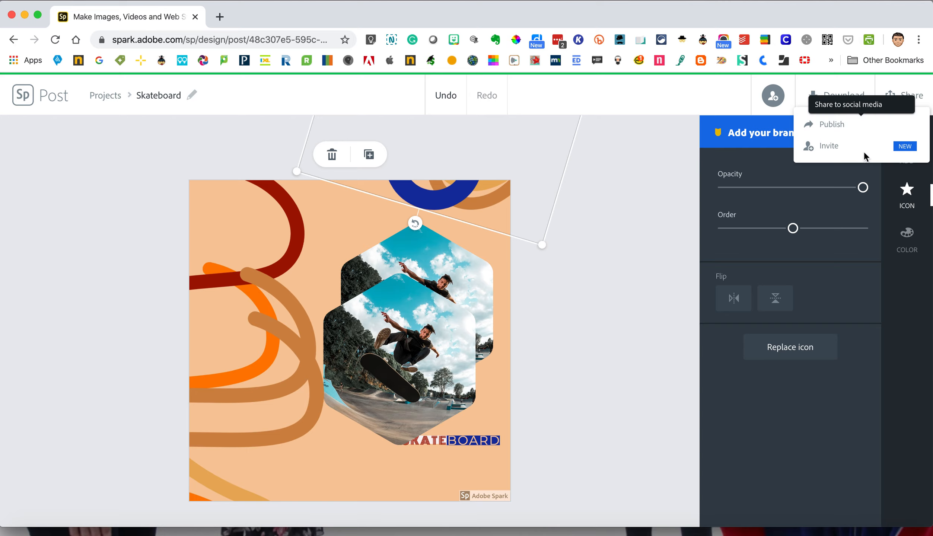
click(824, 123)
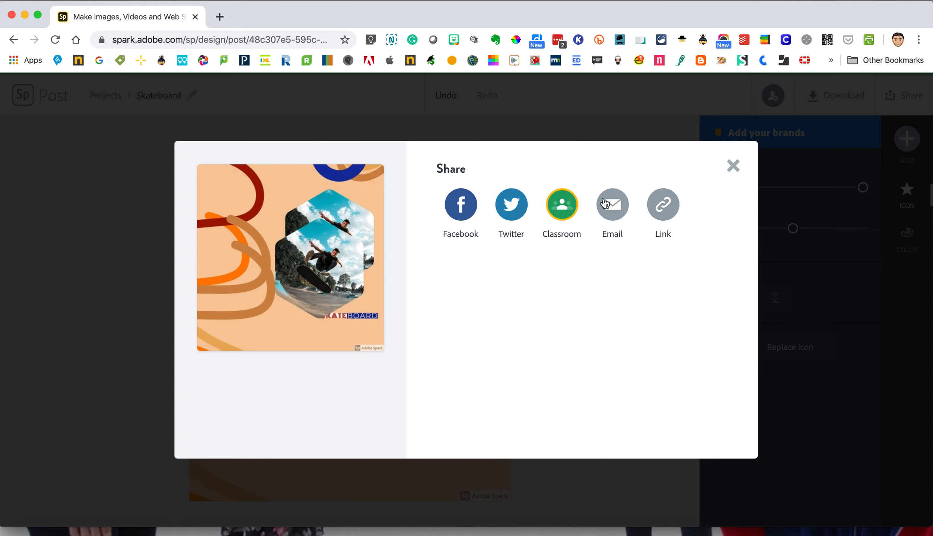
click(662, 216)
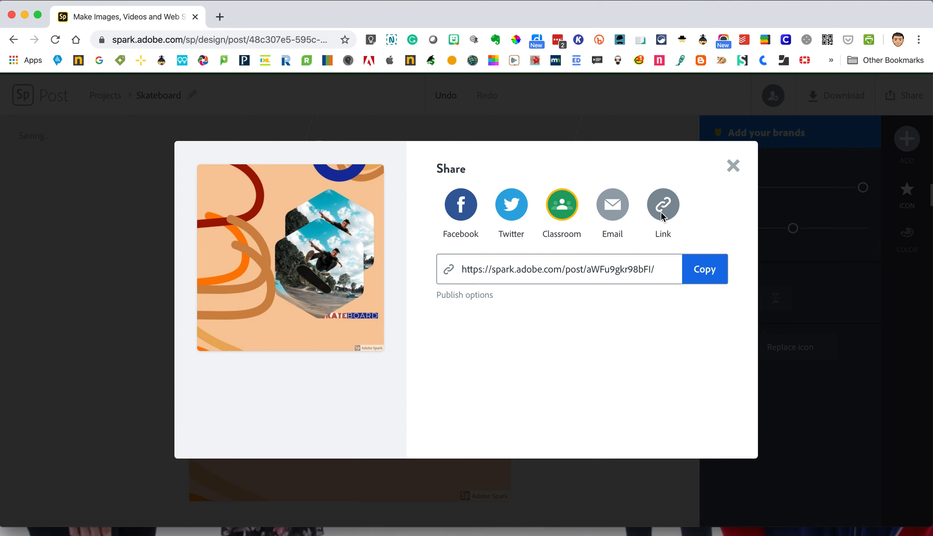
click(690, 270)
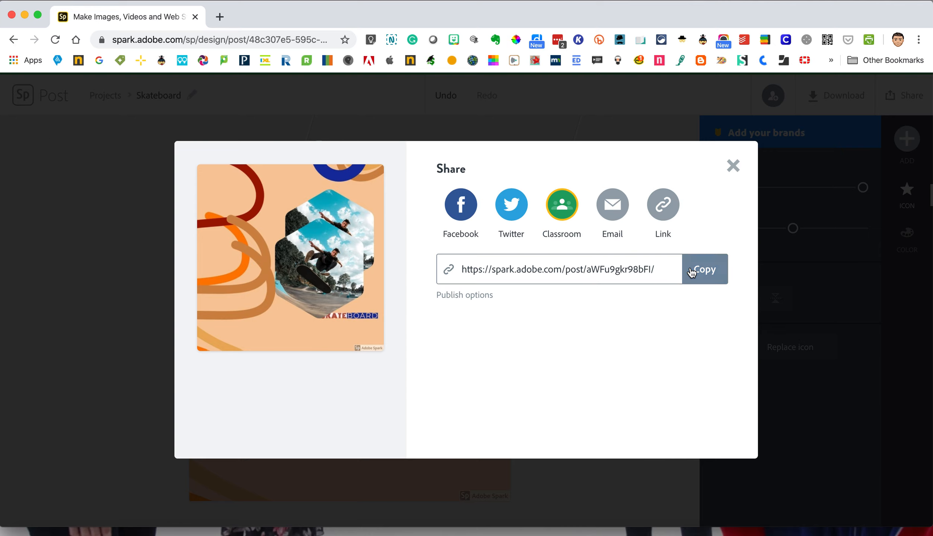
click(733, 166)
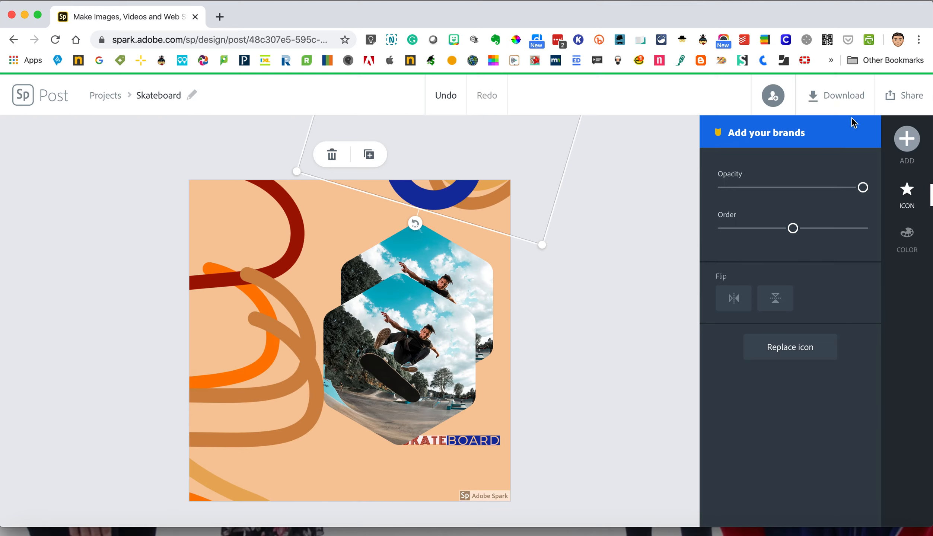
Download the design as a PNG with a transparent background
click(845, 95)
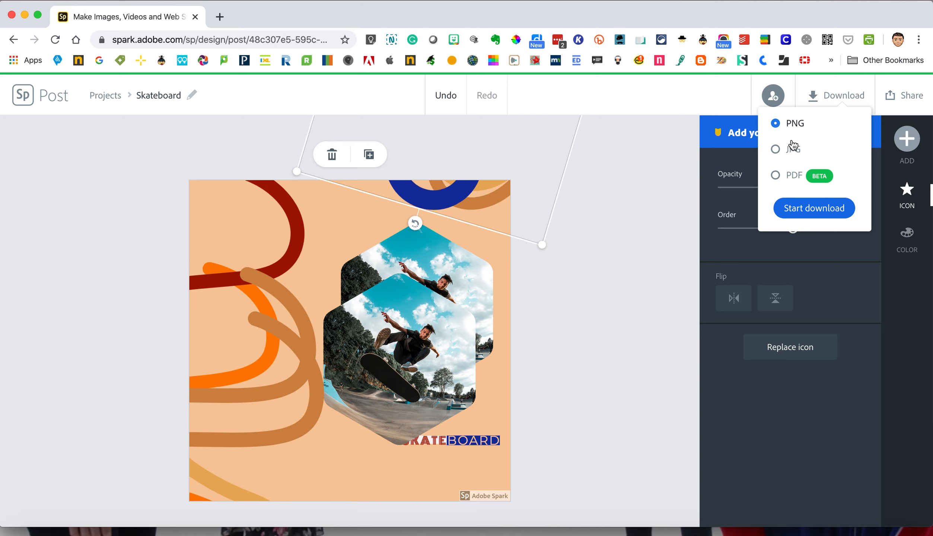
click(799, 208)
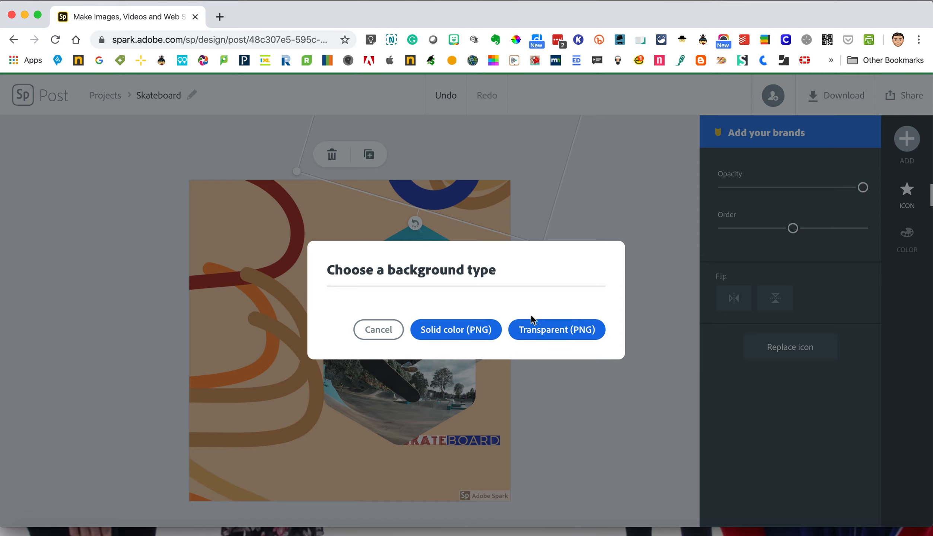
click(541, 331)
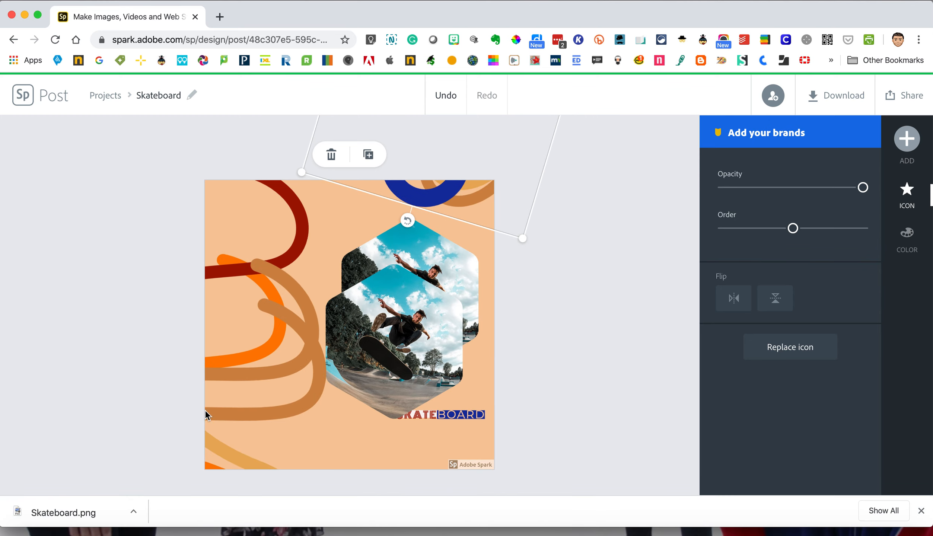
Open the downloaded Skateboard.png to check its transparent background, and return to the design editor
click(72, 521)
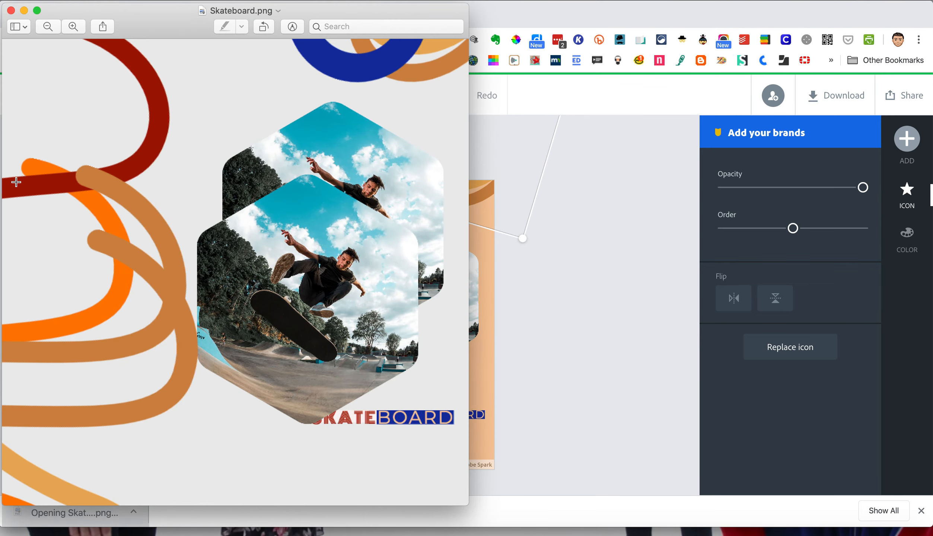
click(11, 11)
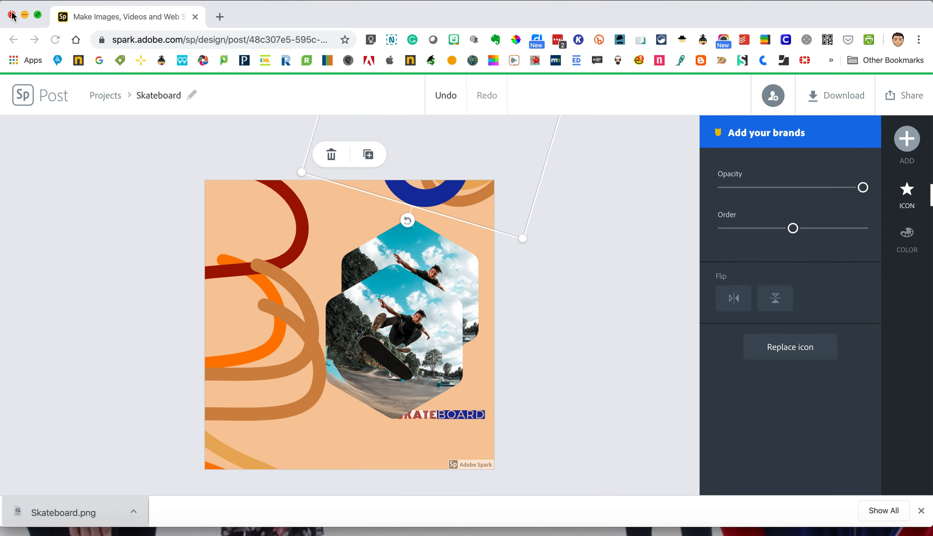
click(171, 290)
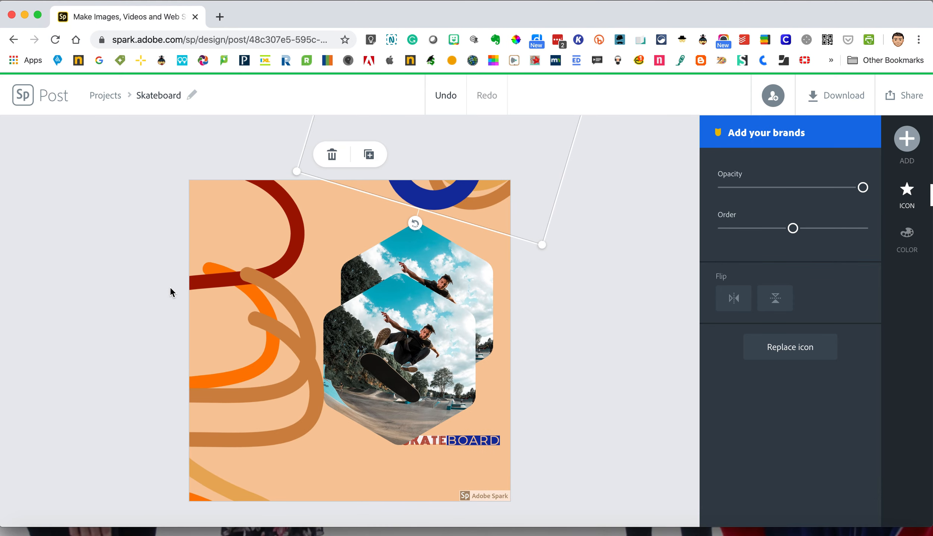